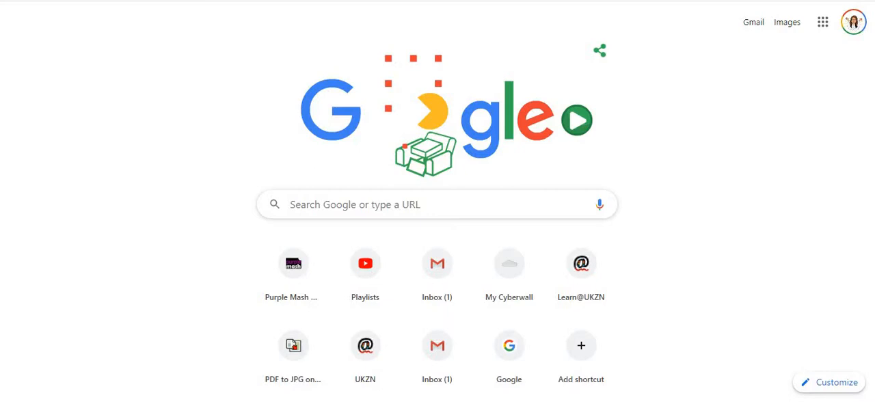
- Search Google for "office 365 login" and open the Office 365 Login page on office.com
{"action": "mouse_move", "coordinate": [84, 401]}
{"action": "mouse_move", "coordinate": [190, 362]}
{"action": "left_click", "coordinate": [313, 205]}
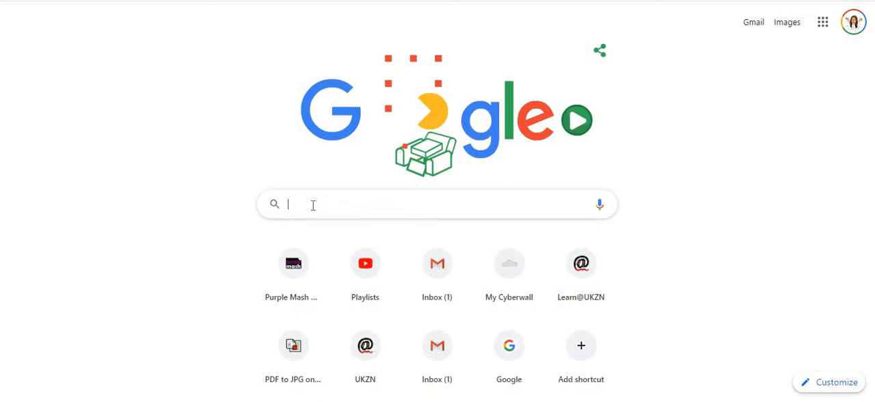
{"action": "type", "text": "office"}
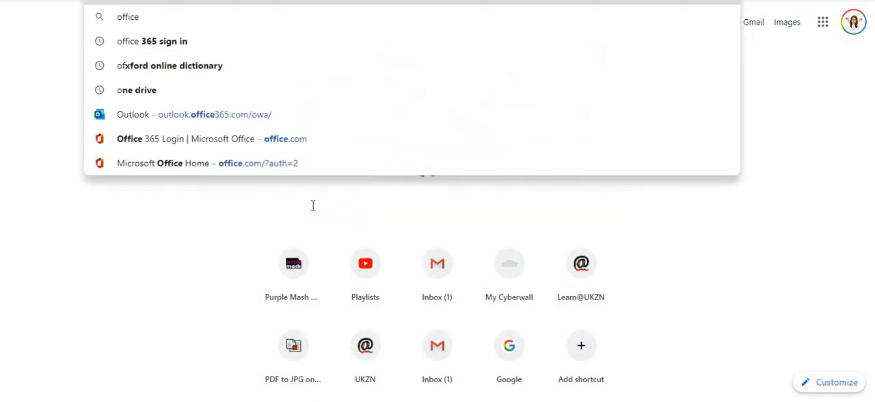
{"action": "type", "text": " 365"}
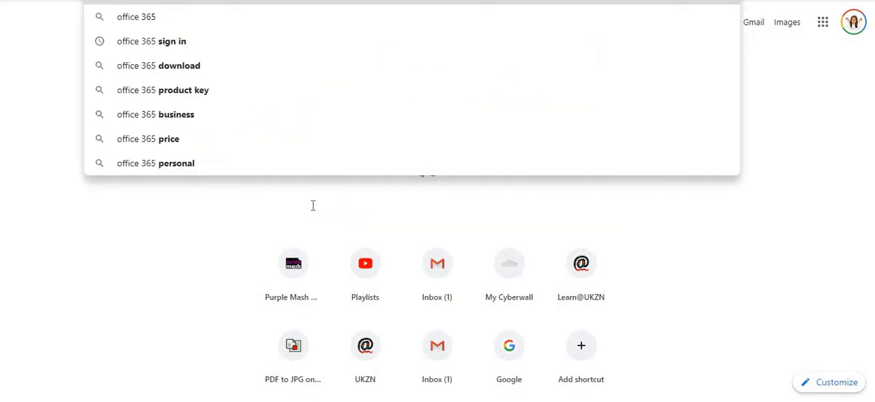
{"action": "type", "text": " login"}
{"action": "key", "text": "Return"}
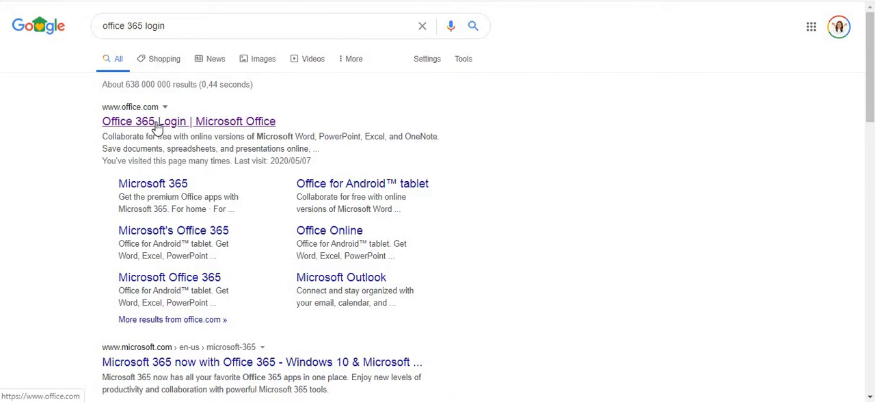
{"action": "left_click", "coordinate": [157, 127]}
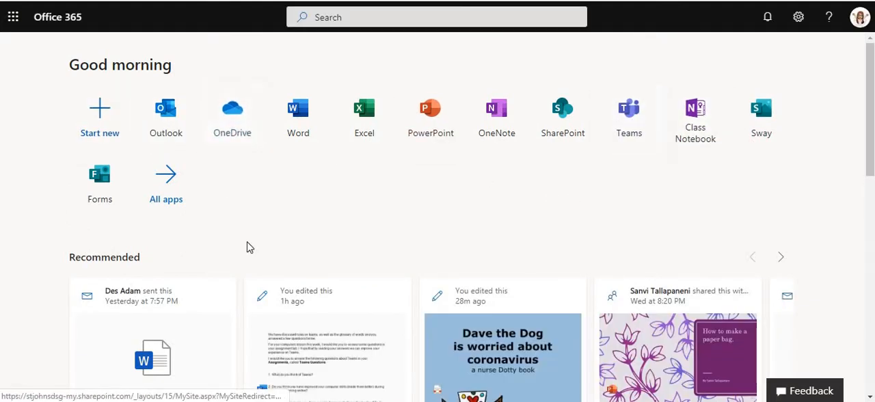
- Open Forms from the Office 365 home page and create a new quiz
{"action": "left_click", "coordinate": [97, 182]}
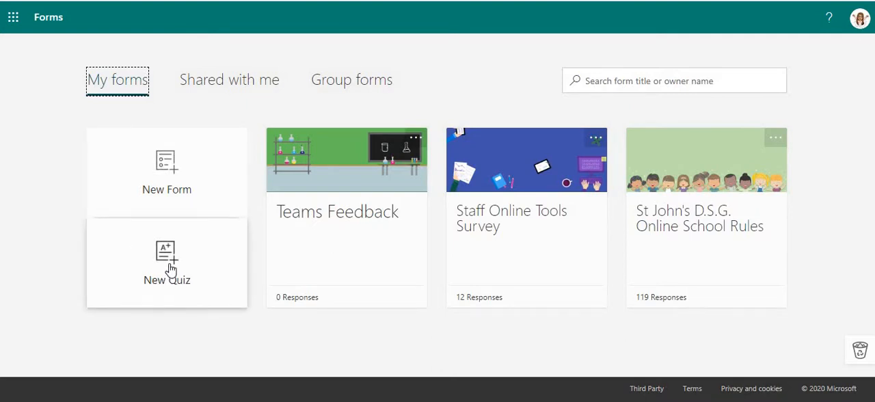
{"action": "left_click", "coordinate": [168, 272]}
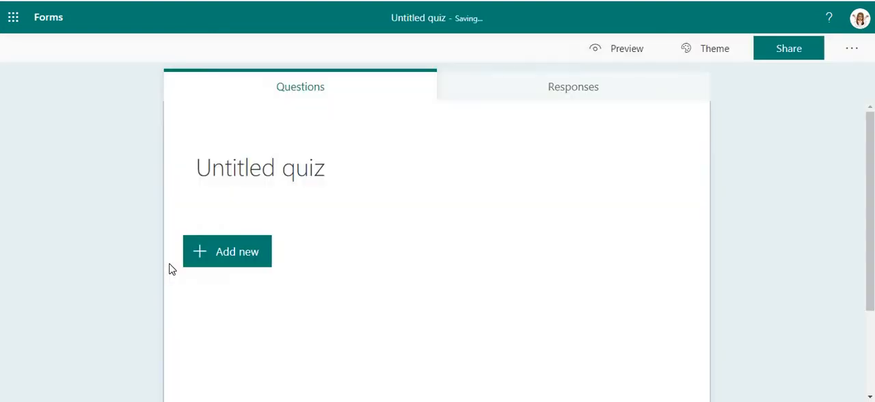
{"action": "scroll", "coordinate": [800, 267], "scroll_direction": "down", "scroll_amount": 3}
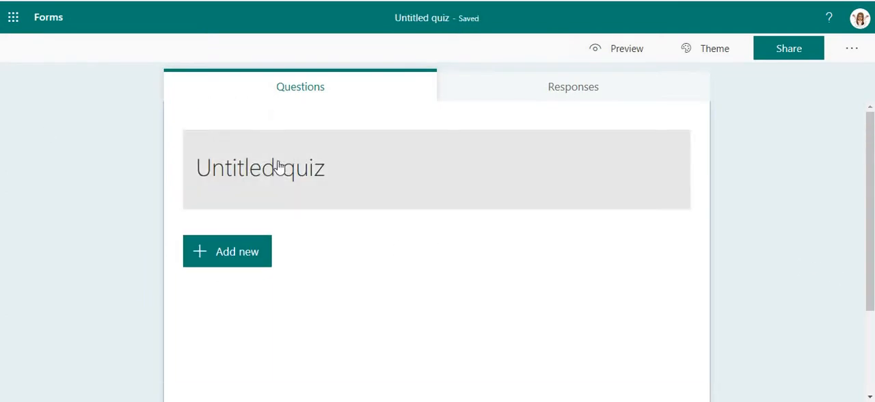
- Title the quiz "Teams Quiz" and enter the description "Please choose the correct answer. Read carefully."
{"action": "left_click", "coordinate": [326, 172]}
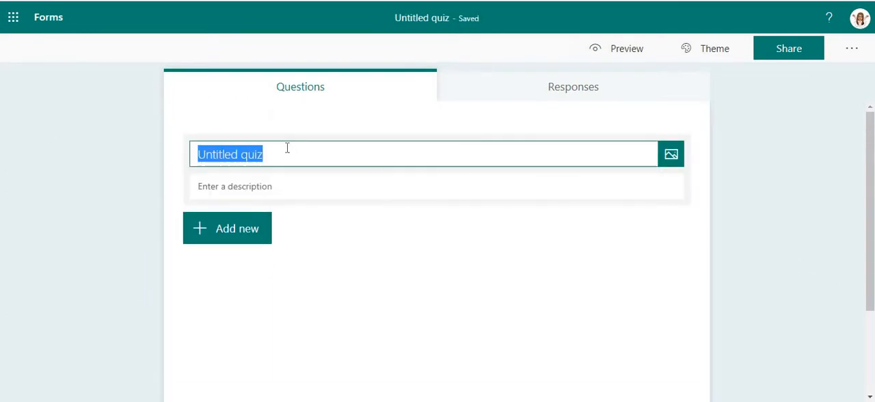
{"action": "type", "text": "Teams Quiz"}
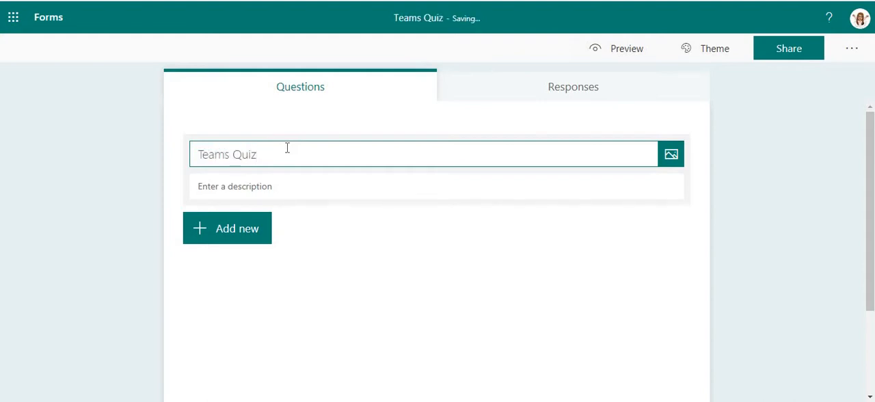
{"action": "left_click", "coordinate": [286, 185]}
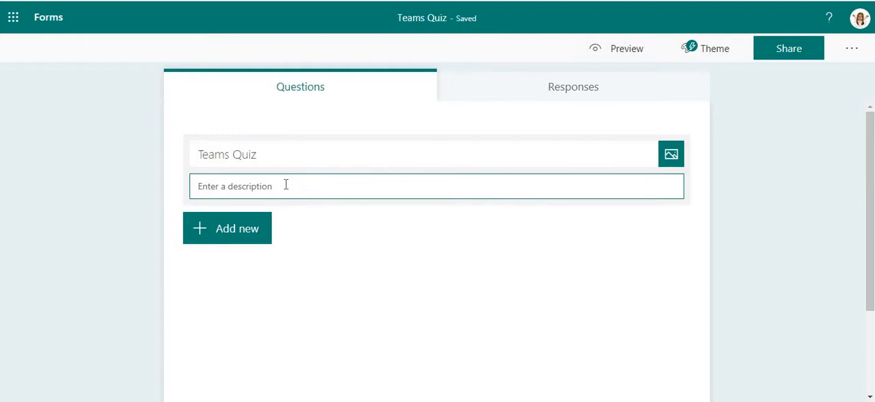
{"action": "type", "text": "Ple"}
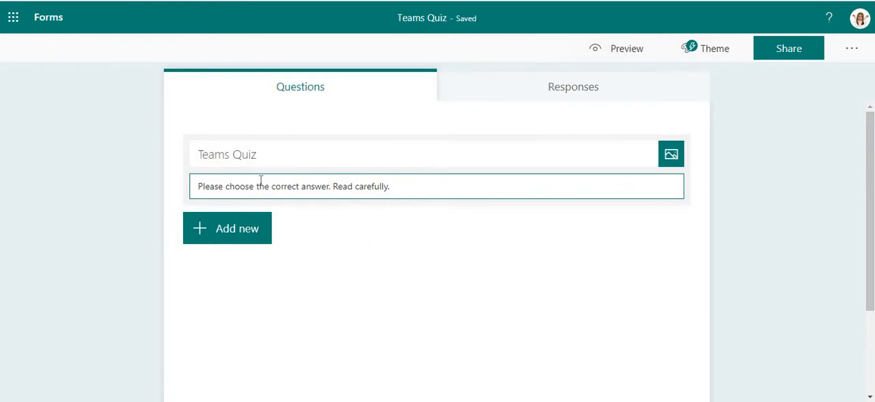
- Add a Choice question reading "In Teams, who can see the Class Notebook?"
{"action": "left_click", "coordinate": [240, 236]}
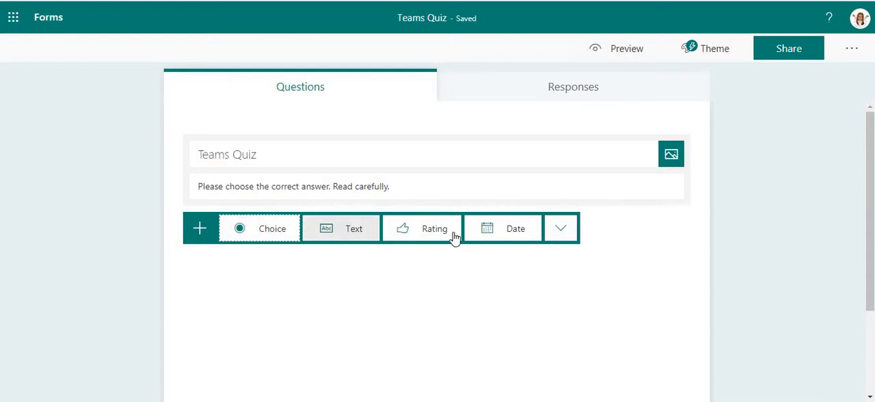
{"action": "left_click", "coordinate": [555, 235]}
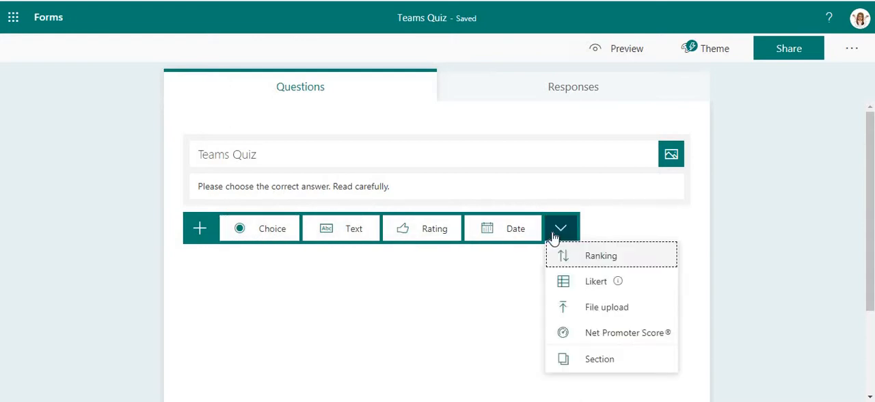
{"action": "left_click", "coordinate": [244, 239]}
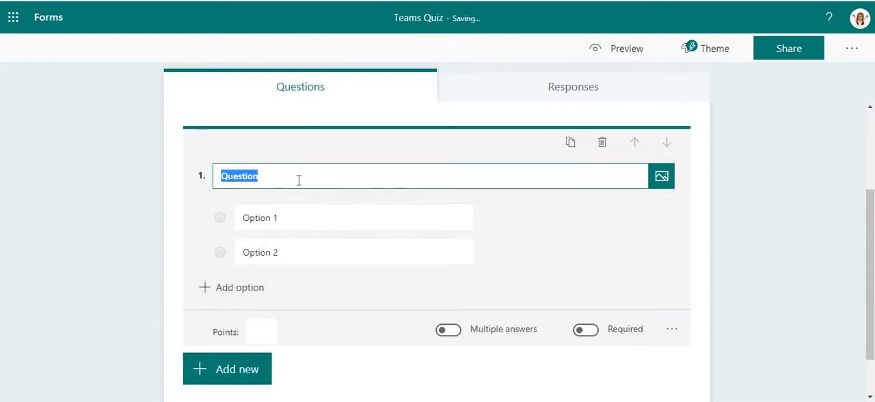
{"action": "type", "text": "In"}
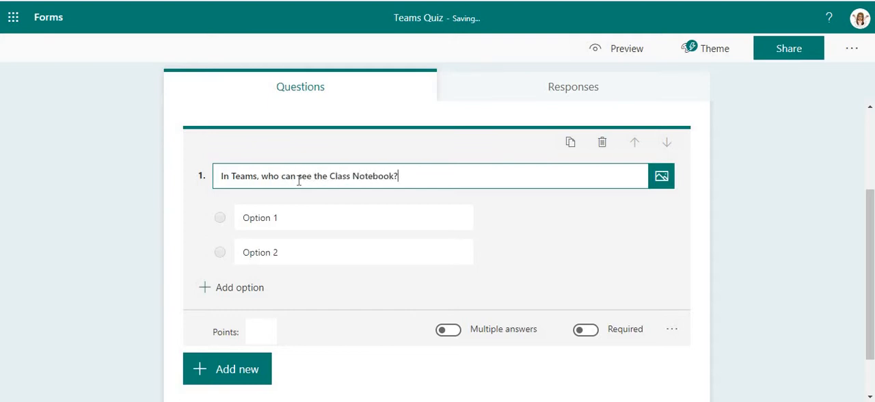
- Fill in the question's two answer options as "Everyone on the Team" and "Just me"
{"action": "left_click", "coordinate": [287, 218]}
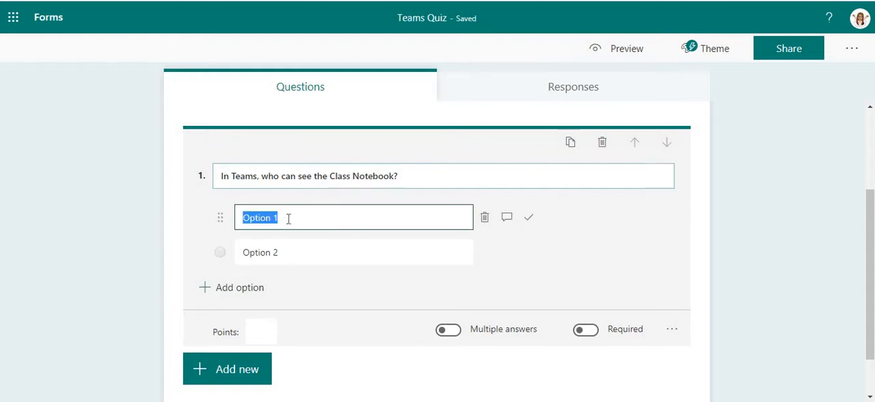
{"action": "type", "text": "Everyone on the Team"}
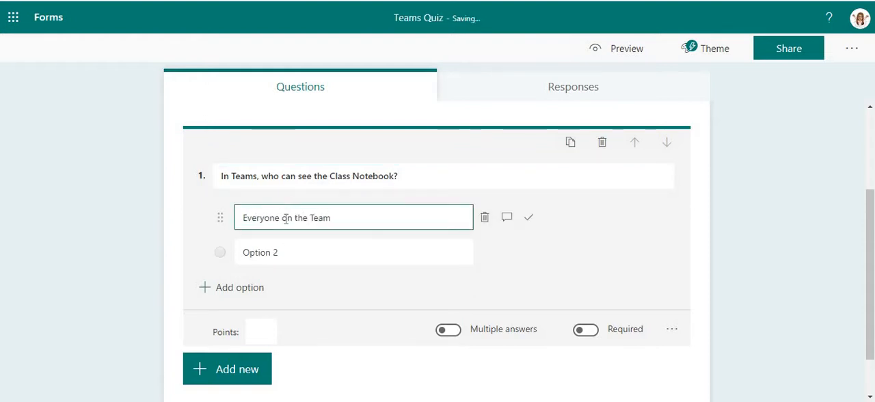
{"action": "left_click", "coordinate": [299, 250]}
{"action": "type", "text": "Just "}
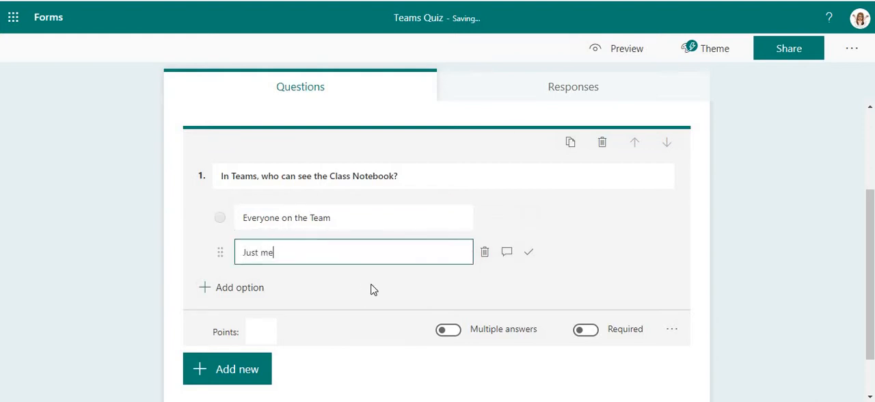
{"action": "type", "text": "me"}
{"action": "left_click", "coordinate": [358, 335]}
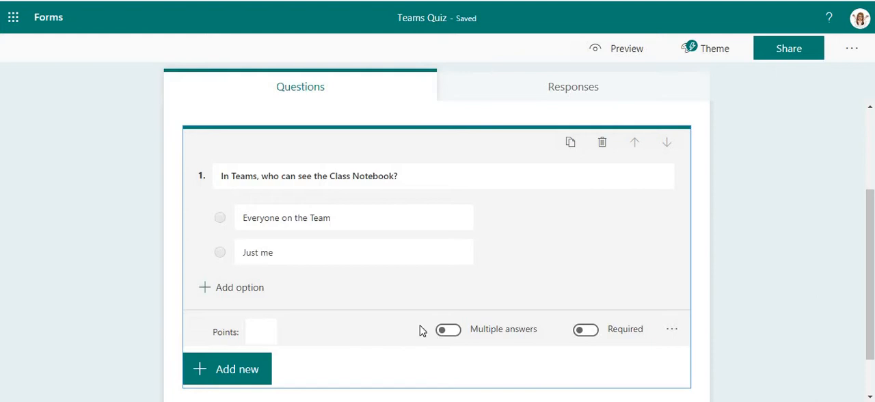
- Mark "Everyone on the Team" as the correct answer and set the question's points to 1
{"action": "mouse_move", "coordinate": [282, 213]}
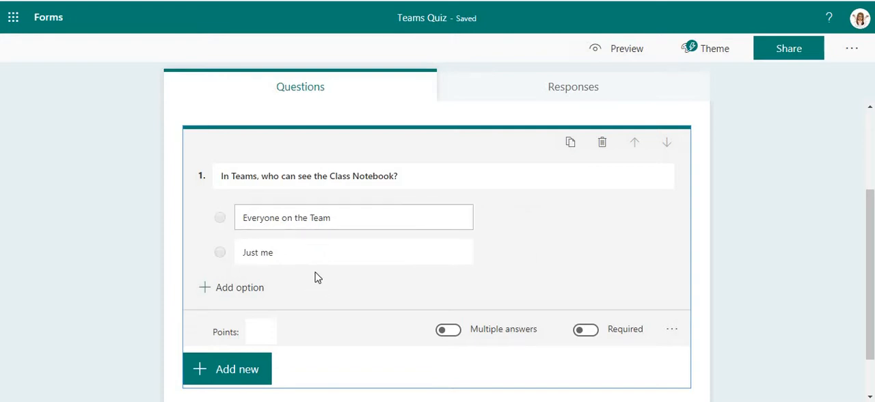
{"action": "mouse_move", "coordinate": [356, 224]}
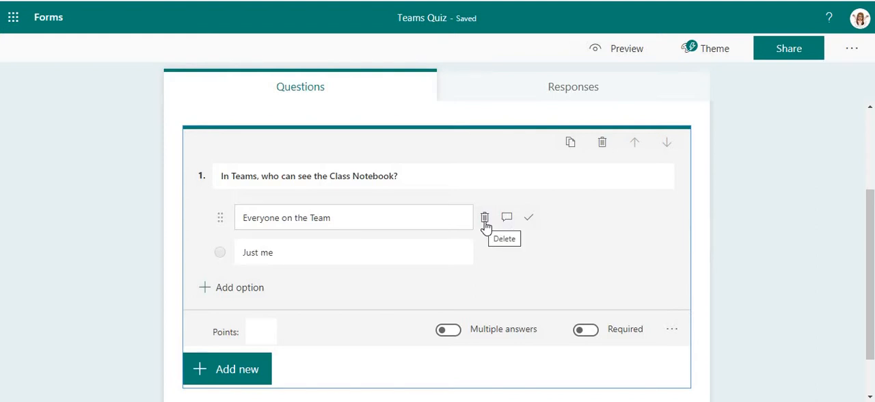
{"action": "left_click", "coordinate": [531, 219]}
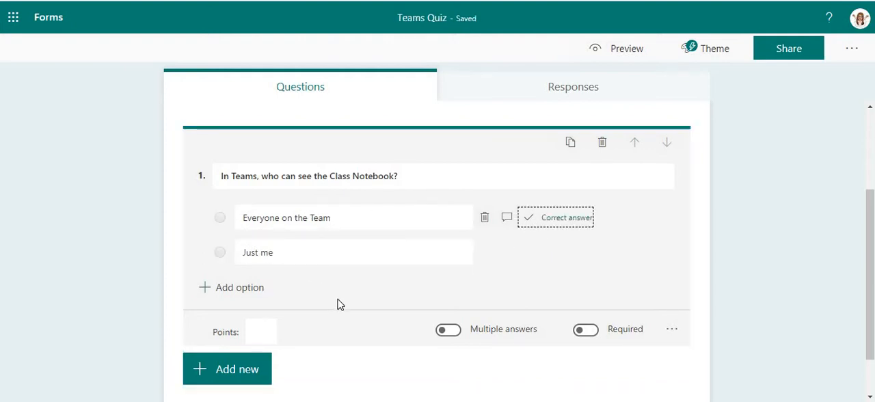
{"action": "scroll", "coordinate": [308, 284], "scroll_direction": "down", "scroll_amount": 2}
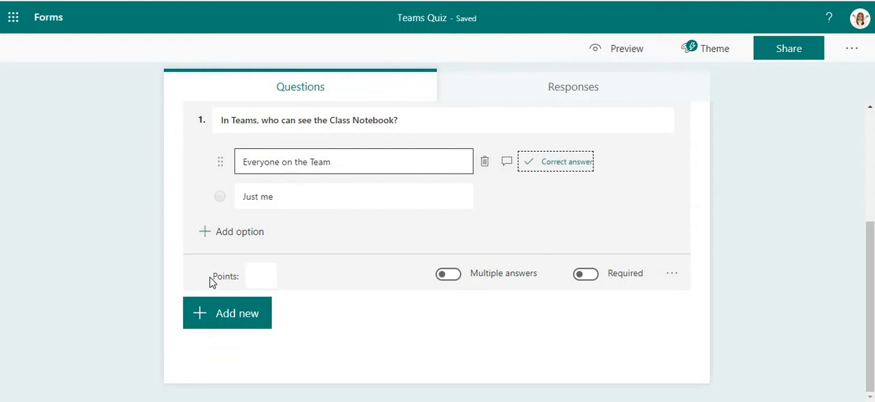
{"action": "left_click", "coordinate": [267, 274]}
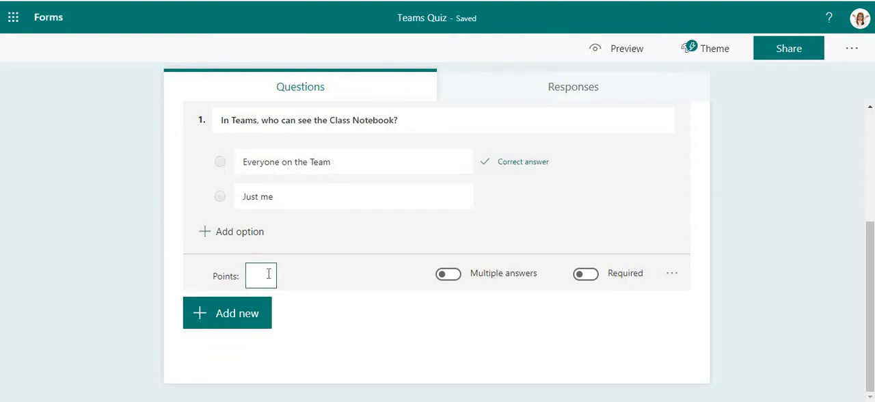
{"action": "type", "text": "1"}
{"action": "left_click", "coordinate": [366, 272]}
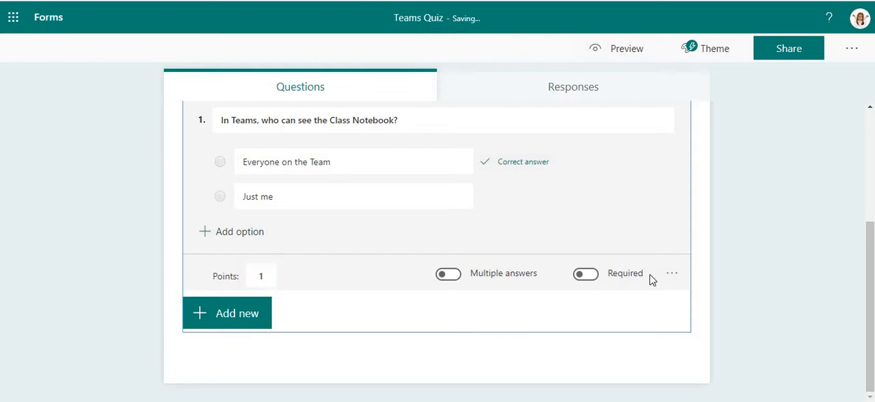
{"action": "left_click", "coordinate": [671, 274]}
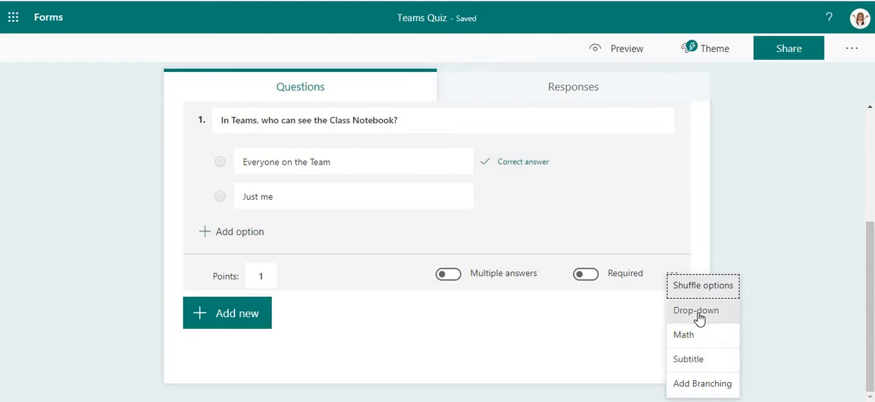
{"action": "left_click", "coordinate": [679, 274]}
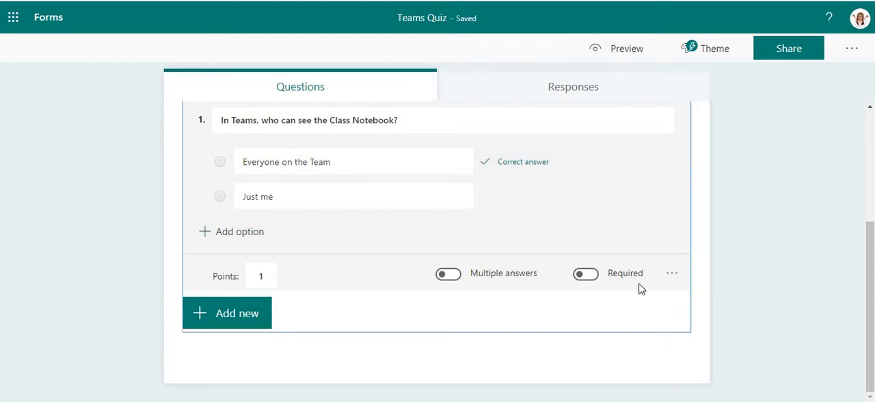
{"action": "left_click", "coordinate": [585, 274]}
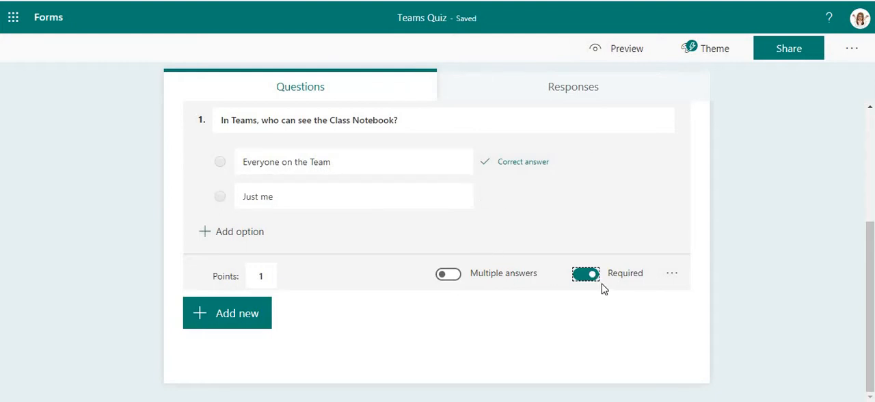
{"action": "left_click", "coordinate": [585, 274]}
- Add a Text question reading "Please write your name." and move it above the Class Notebook question
{"action": "left_click", "coordinate": [239, 191]}
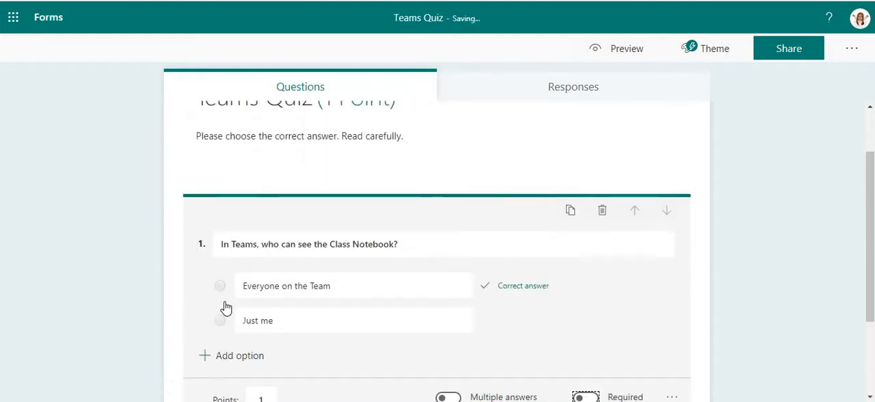
{"action": "left_click", "coordinate": [232, 313]}
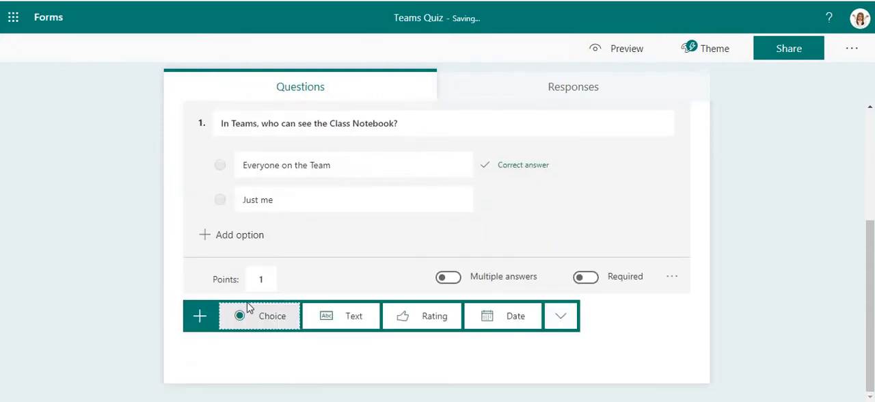
{"action": "left_click", "coordinate": [321, 317]}
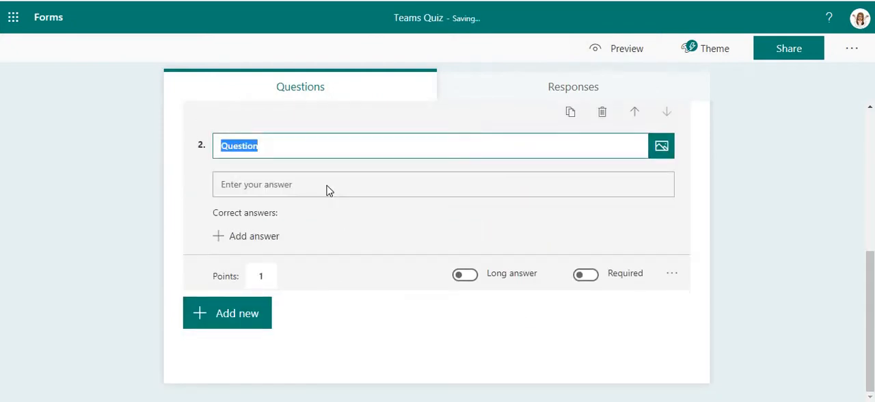
{"action": "type", "text": "Please write your name."}
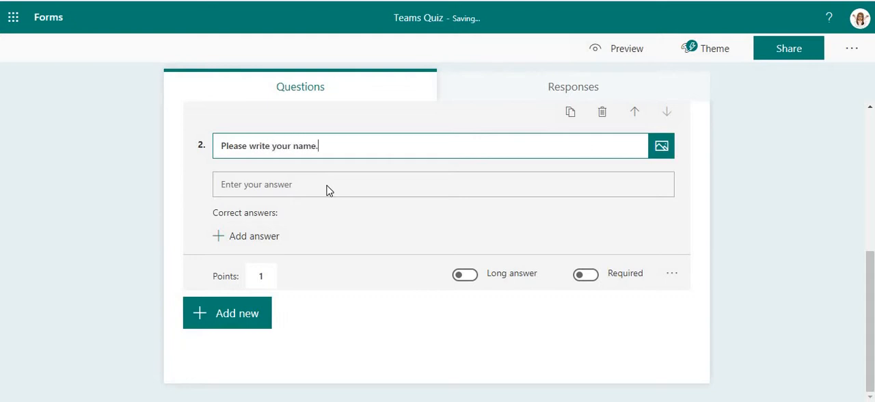
{"action": "left_click", "coordinate": [634, 112]}
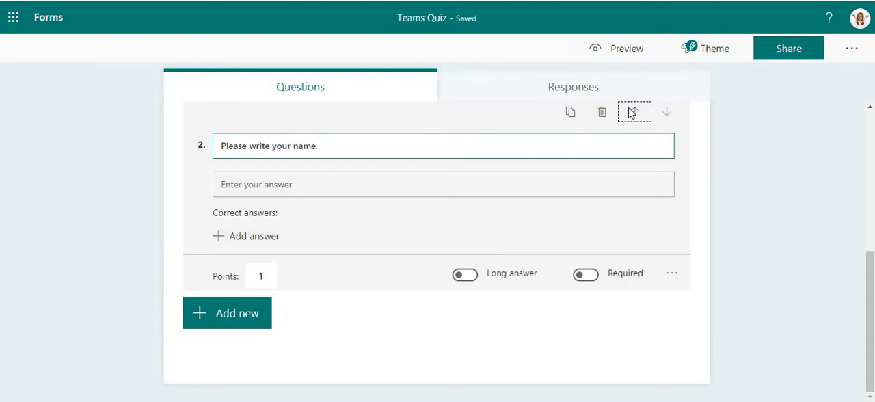
{"action": "scroll", "coordinate": [595, 234], "scroll_direction": "up", "scroll_amount": 3}
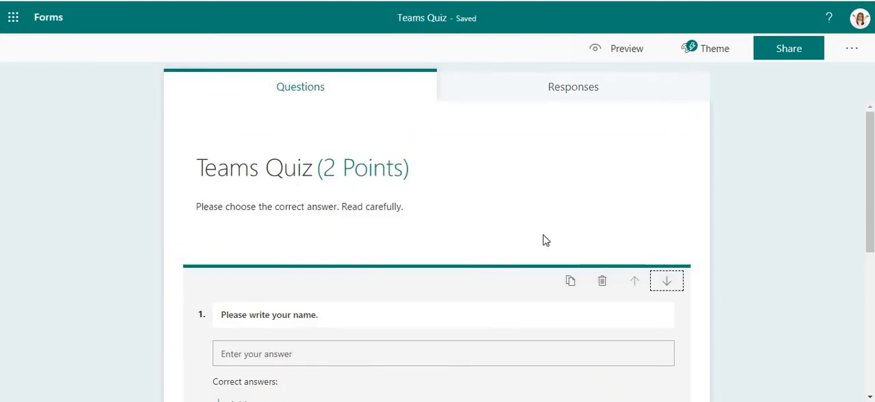
- Clear the points value of the "Please write your name." question and make the question required
{"action": "scroll", "coordinate": [517, 220], "scroll_direction": "down", "scroll_amount": 1}
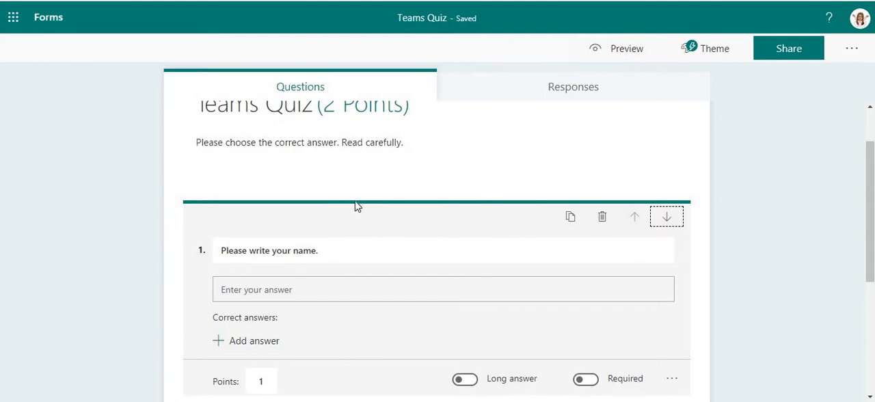
{"action": "scroll", "coordinate": [356, 210], "scroll_direction": "down", "scroll_amount": 1}
{"action": "left_click", "coordinate": [266, 317]}
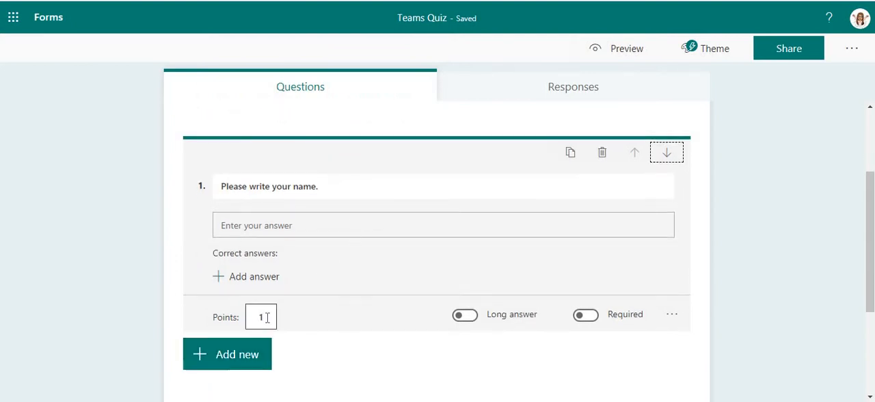
{"action": "key", "text": "BackSpace"}
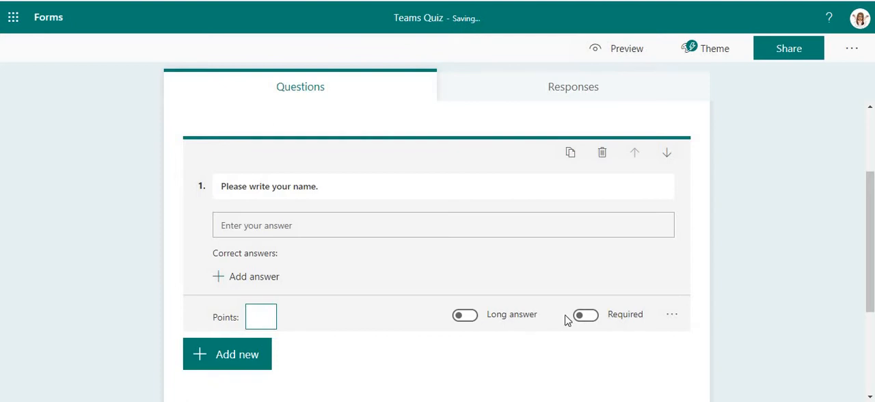
{"action": "left_click", "coordinate": [592, 315]}
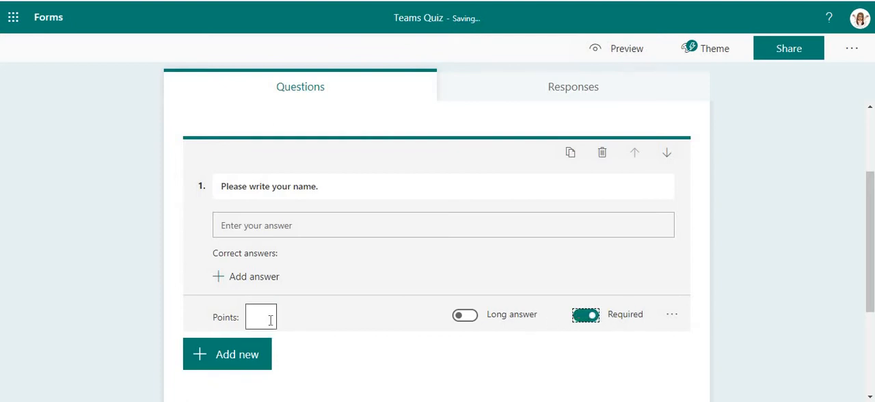
{"action": "scroll", "coordinate": [641, 287], "scroll_direction": "up", "scroll_amount": 2}
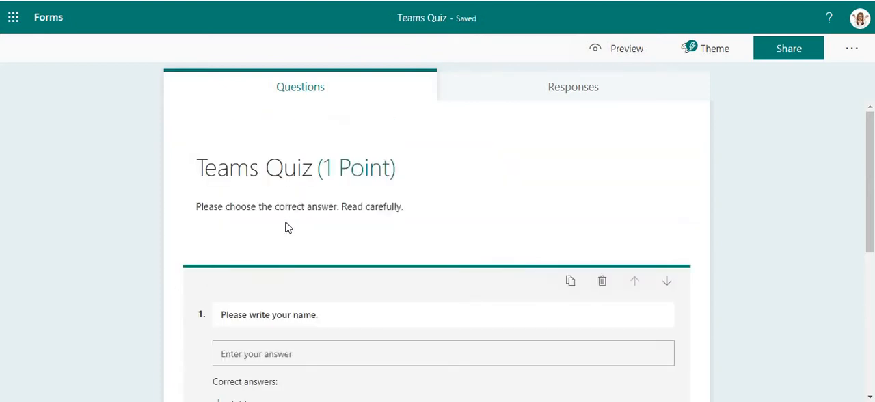
{"action": "scroll", "coordinate": [200, 210], "scroll_direction": "down", "scroll_amount": 3}
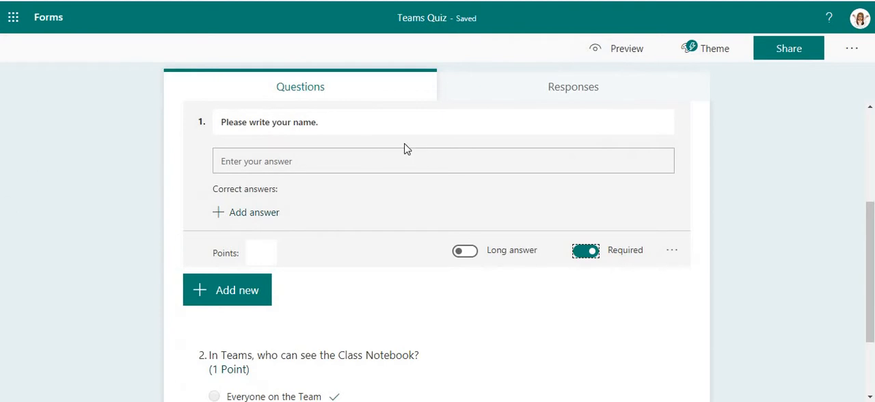
{"action": "scroll", "coordinate": [404, 148], "scroll_direction": "down", "scroll_amount": 2}
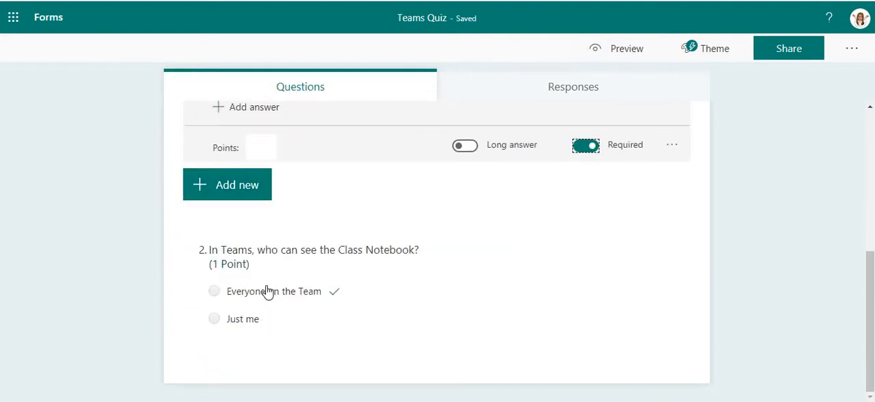
{"action": "left_click", "coordinate": [829, 231]}
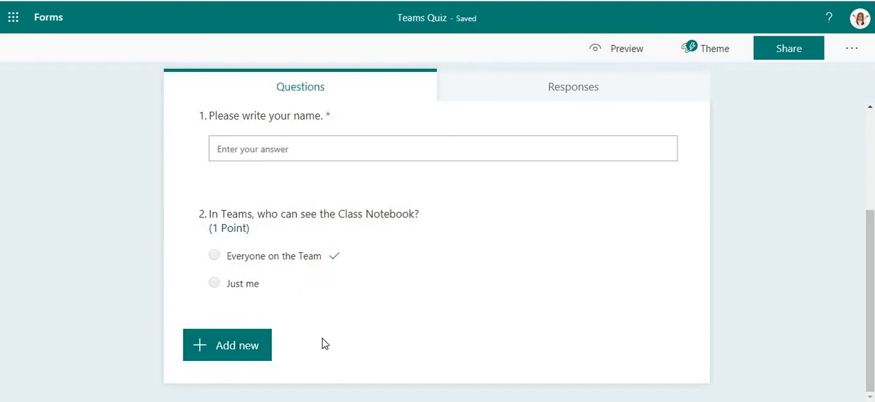
- Add a Text question after the Class Notebook question reading "What is the name of our online platform?"
{"action": "left_click", "coordinate": [250, 347]}
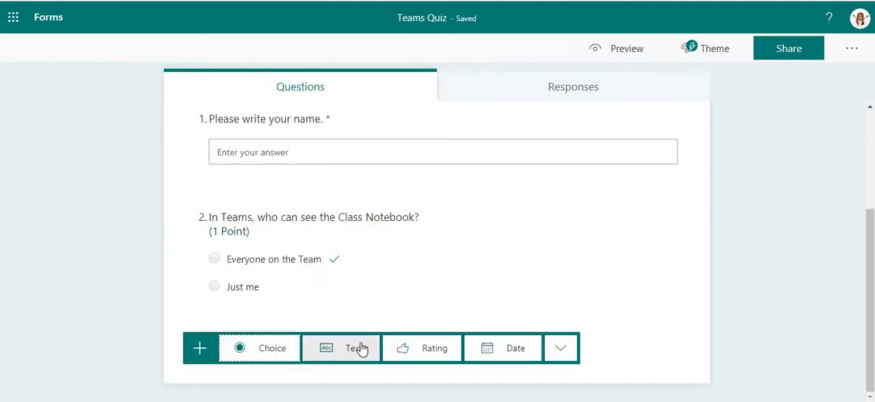
{"action": "left_click", "coordinate": [357, 347]}
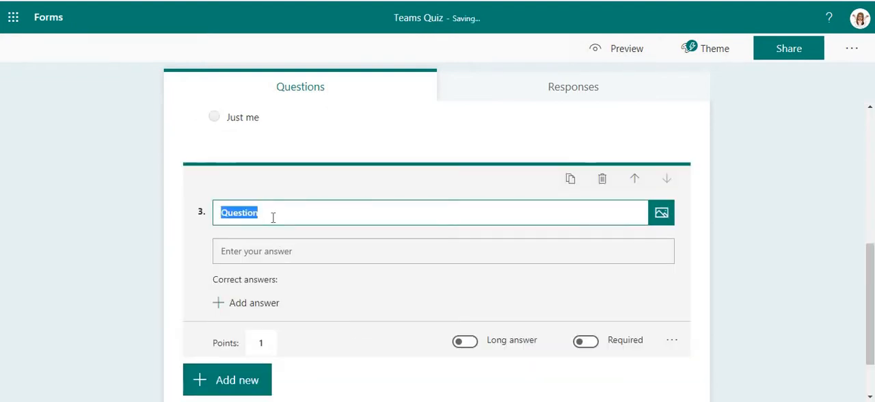
{"action": "type", "text": "W"}
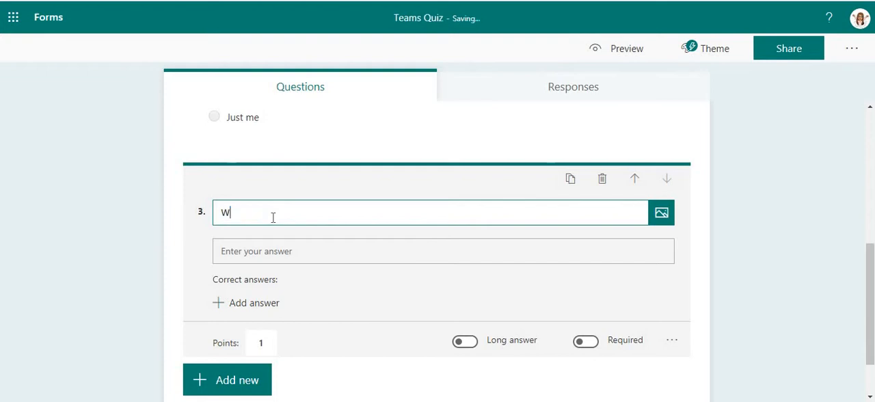
{"action": "type", "text": "hat is the name of our online platforms"}
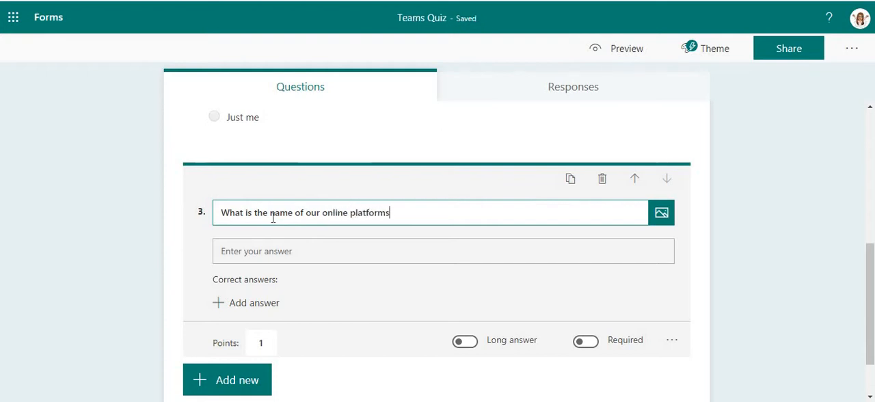
{"action": "key", "text": "BackSpace"}
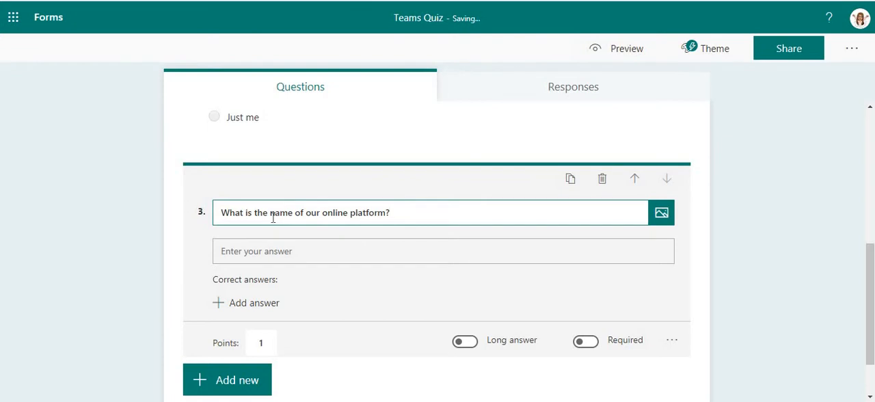
- Add "teams" as a correct answer to the online platform question
{"action": "left_click", "coordinate": [265, 308]}
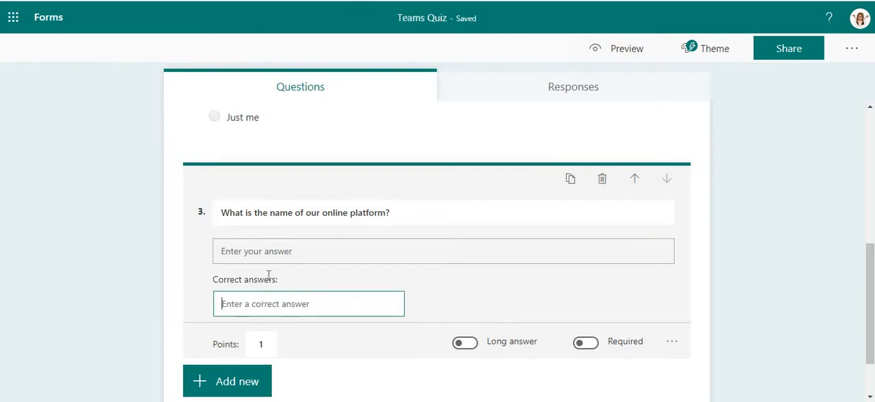
{"action": "left_click", "coordinate": [273, 251]}
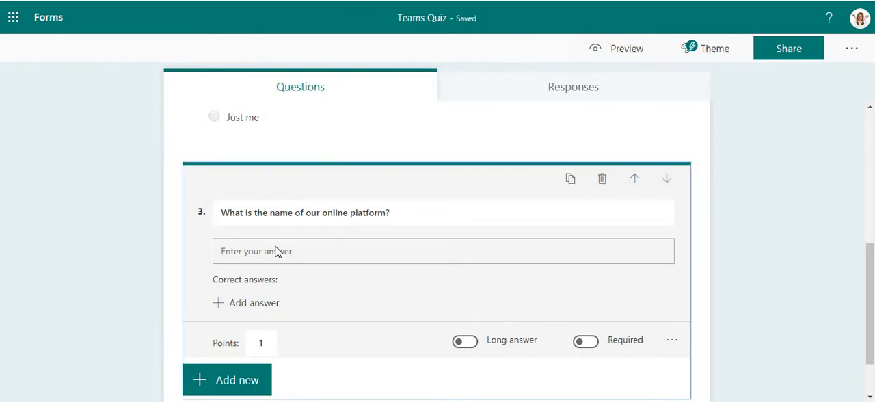
{"action": "left_click", "coordinate": [263, 302]}
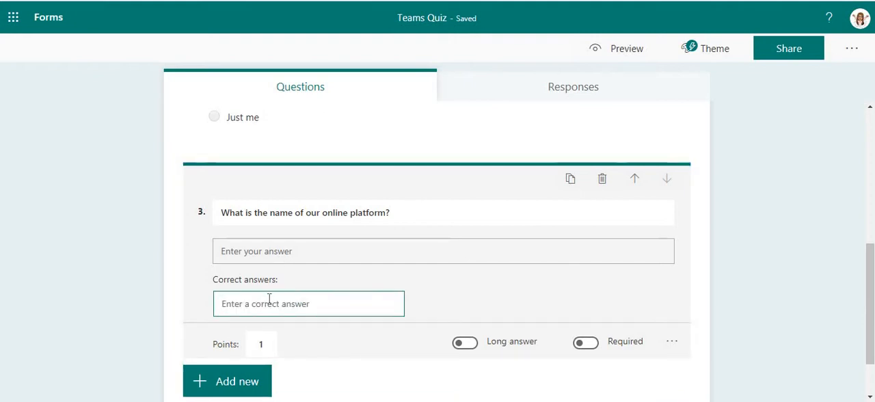
{"action": "type", "text": "teams"}
{"action": "key", "text": "Return"}
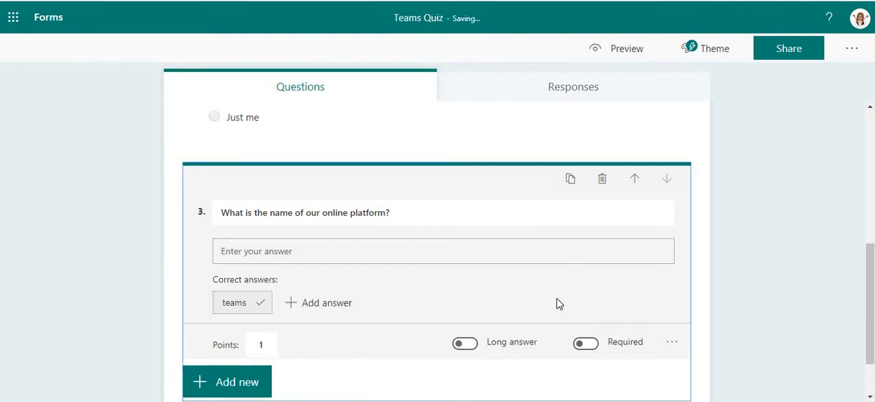
- Try to add the capitalised "Teams" as another correct answer to the online platform question
{"action": "left_click", "coordinate": [320, 304]}
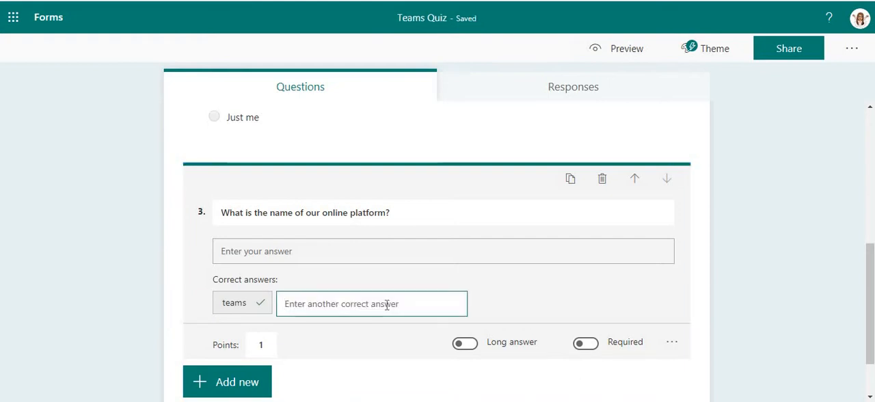
{"action": "type", "text": "Teams"}
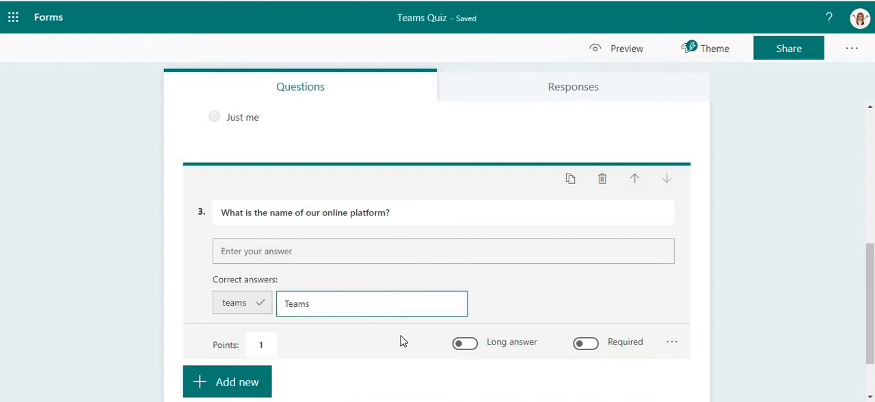
{"action": "left_click", "coordinate": [401, 336]}
- Add "Microsoft Teams" as a second correct answer to the online platform question
{"action": "left_click", "coordinate": [334, 304]}
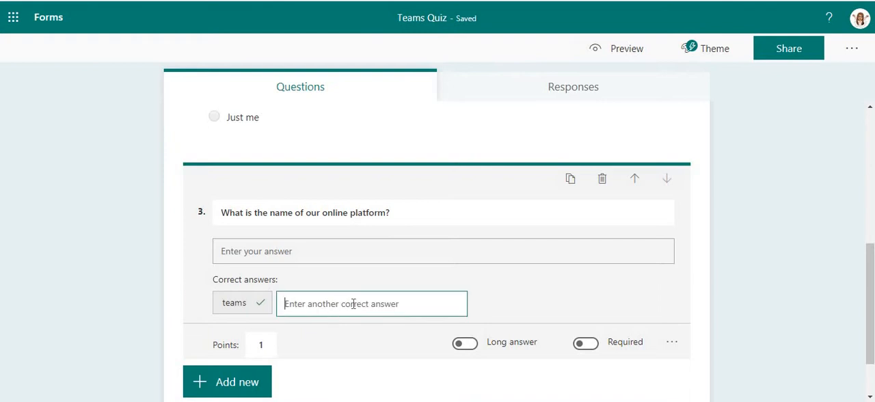
{"action": "type", "text": "Micros"}
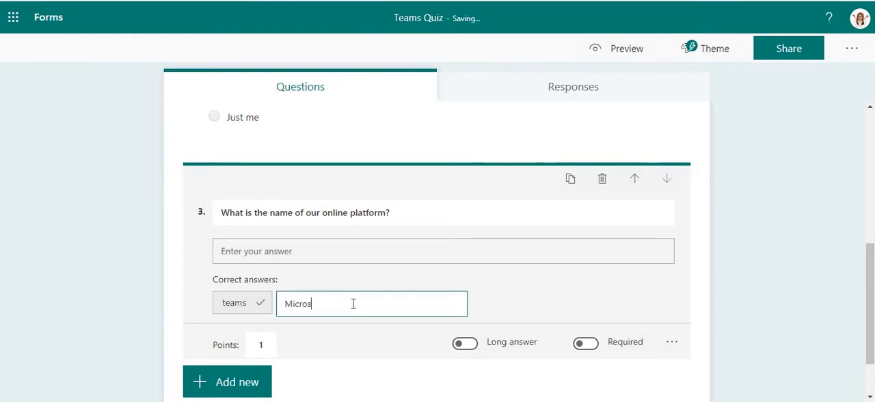
{"action": "type", "text": "ofty"}
{"action": "key", "text": "BackSpace"}
{"action": "type", "text": "Teams"}
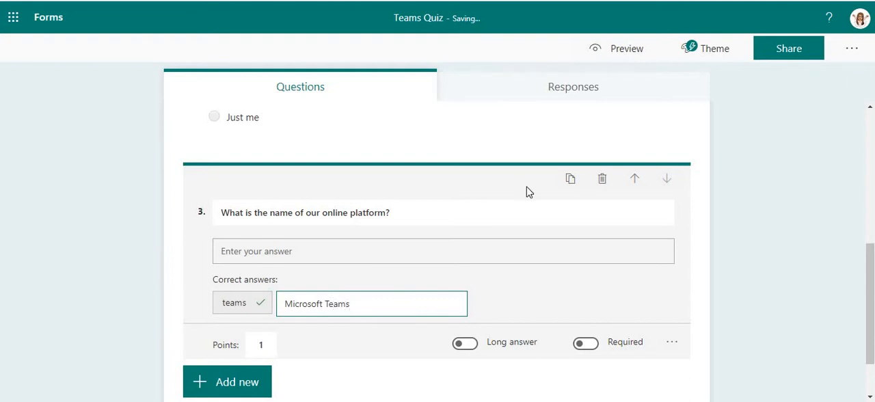
{"action": "left_click", "coordinate": [502, 306]}
{"action": "mouse_move", "coordinate": [254, 316]}
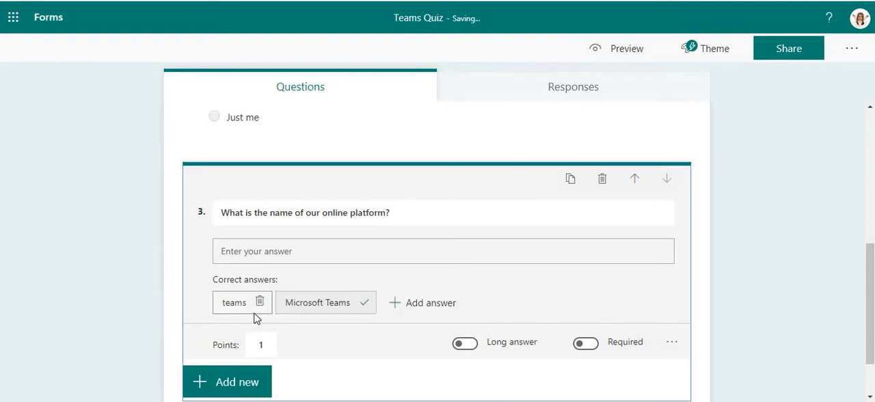
- Try once more to add "Teams" as a correct answer alongside "teams" and "Microsoft Teams"
{"action": "left_click", "coordinate": [424, 306]}
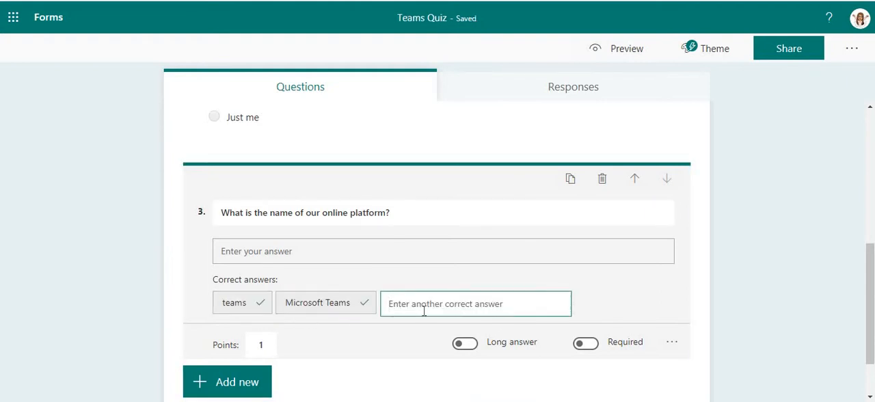
{"action": "type", "text": "Teams"}
{"action": "left_click", "coordinate": [598, 319]}
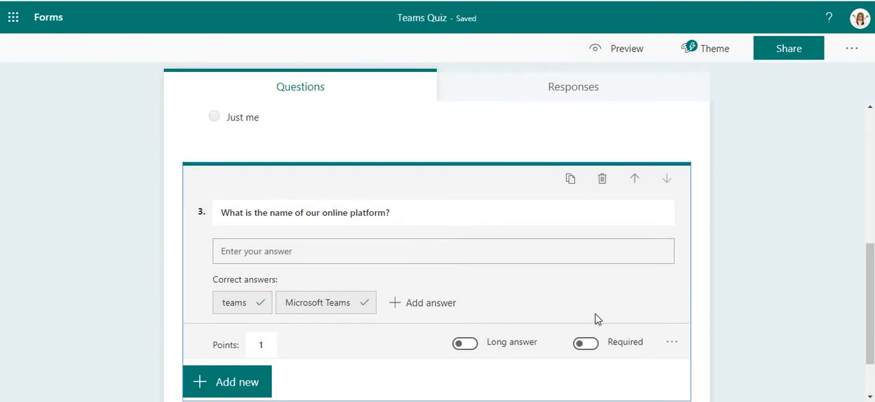
{"action": "left_click", "coordinate": [430, 307]}
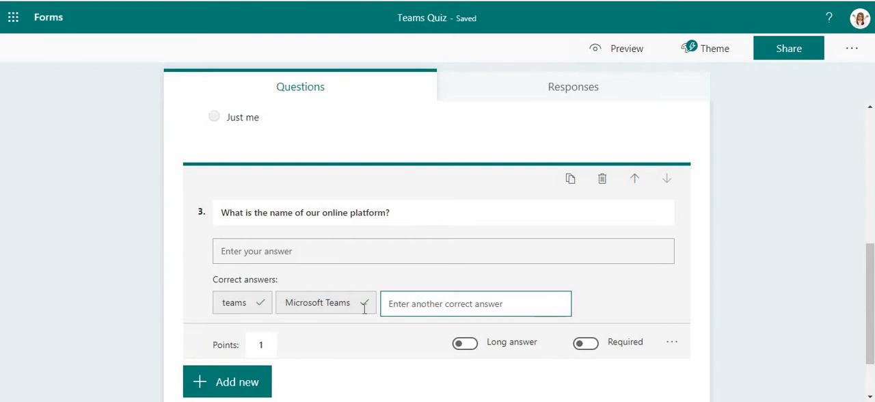
{"action": "left_click", "coordinate": [198, 310]}
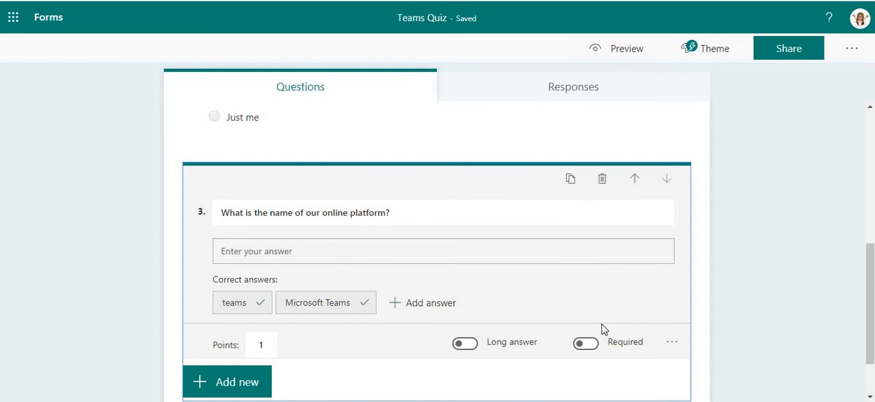
- Look through the question types available for a new question, including the additional ones, without adding any
{"action": "scroll", "coordinate": [387, 306], "scroll_direction": "down", "scroll_amount": 1}
{"action": "left_click", "coordinate": [223, 318]}
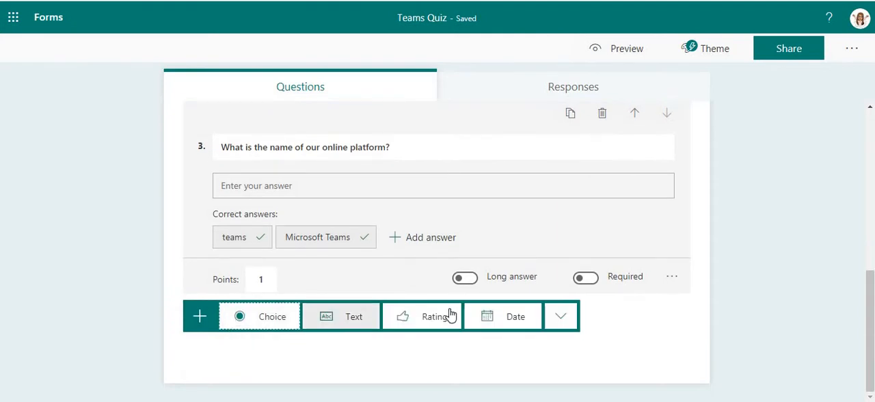
{"action": "left_click", "coordinate": [561, 316]}
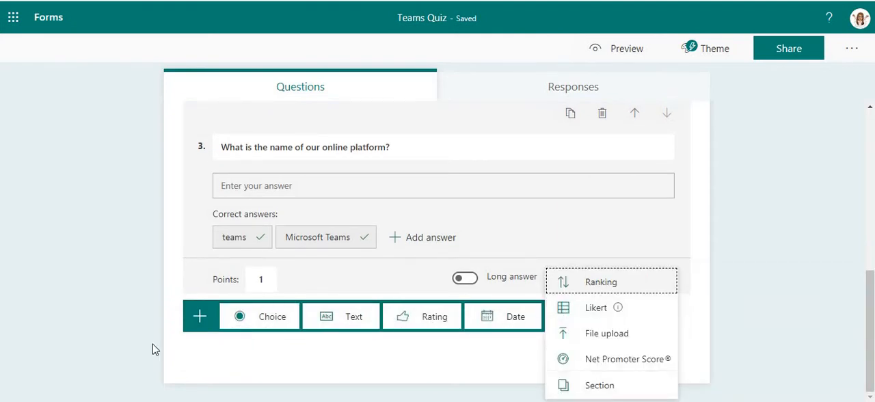
{"action": "left_click", "coordinate": [100, 296]}
- Check the quiz's responses overview and preview the quiz as respondents see it, returning to the question editor
{"action": "scroll", "coordinate": [434, 298], "scroll_direction": "up", "scroll_amount": 5}
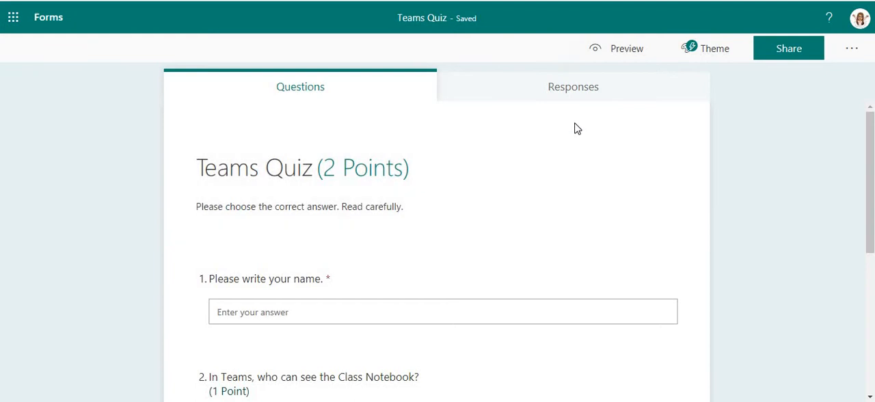
{"action": "left_click", "coordinate": [600, 88]}
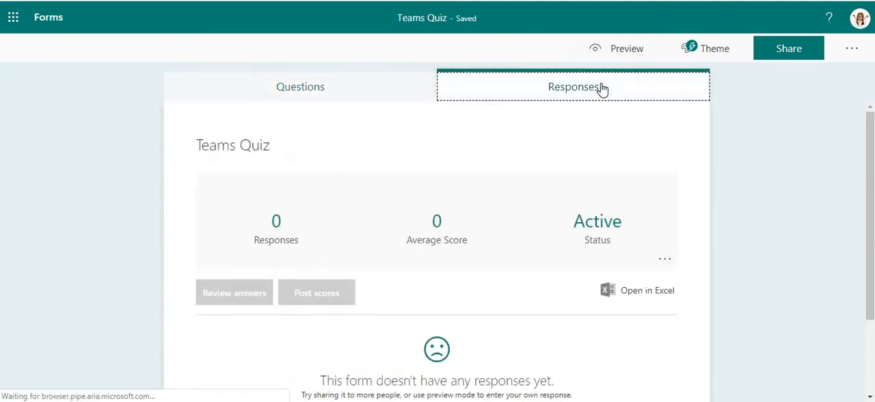
{"action": "left_click", "coordinate": [266, 89]}
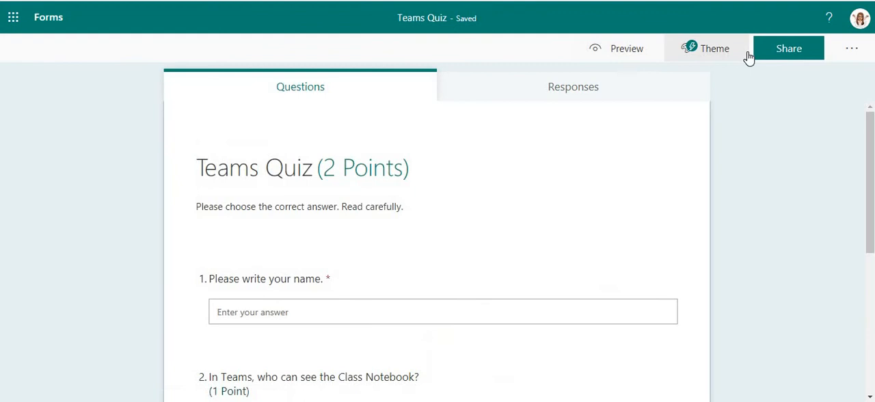
{"action": "left_click", "coordinate": [638, 51]}
{"action": "scroll", "coordinate": [655, 334], "scroll_direction": "down", "scroll_amount": 5}
{"action": "scroll", "coordinate": [670, 335], "scroll_direction": "up", "scroll_amount": 5}
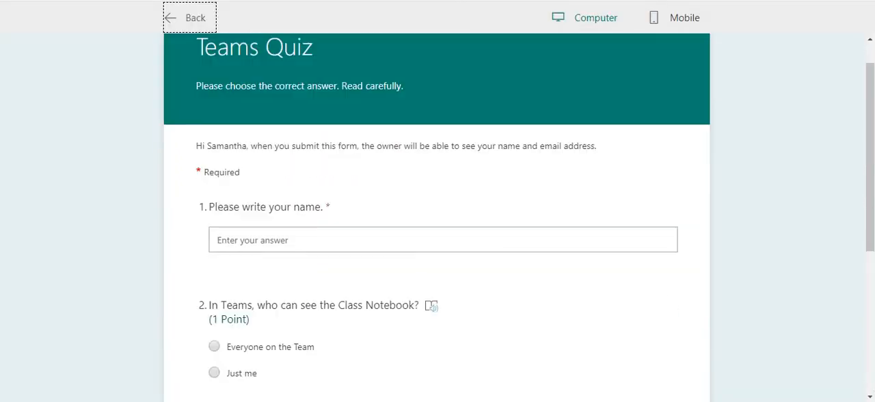
{"action": "left_click", "coordinate": [188, 23]}
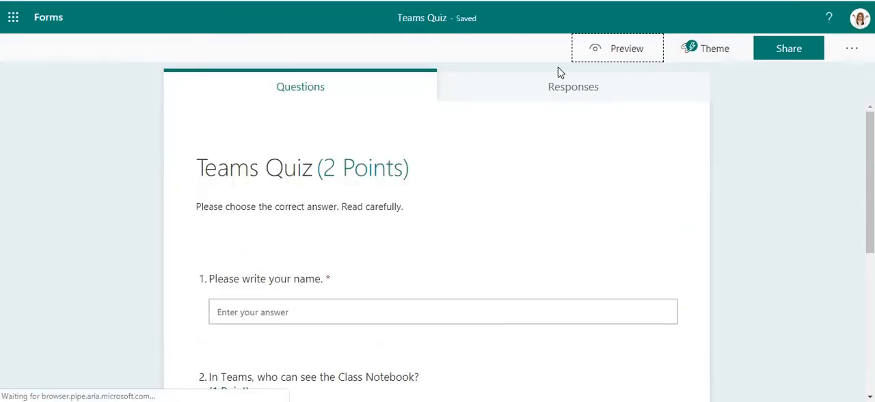
- Try the coloured-pencils theme idea on the quiz and look through the other available themes
{"action": "left_click", "coordinate": [699, 52]}
{"action": "scroll", "coordinate": [752, 287], "scroll_direction": "down", "scroll_amount": 10}
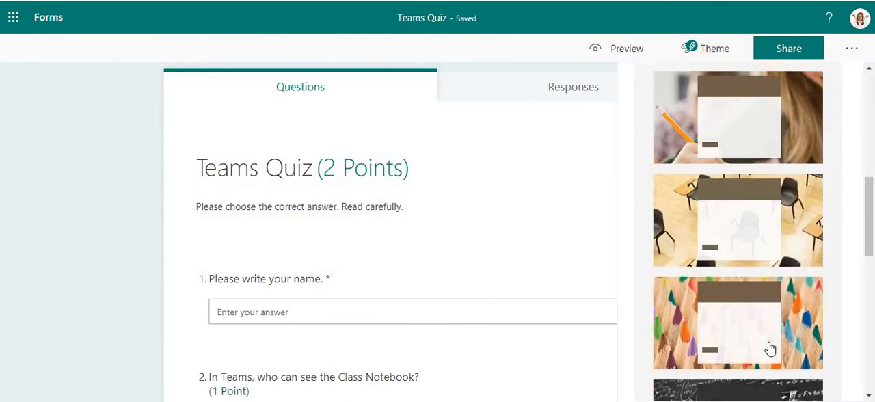
{"action": "scroll", "coordinate": [775, 195], "scroll_direction": "up", "scroll_amount": 3}
{"action": "left_click", "coordinate": [793, 273]}
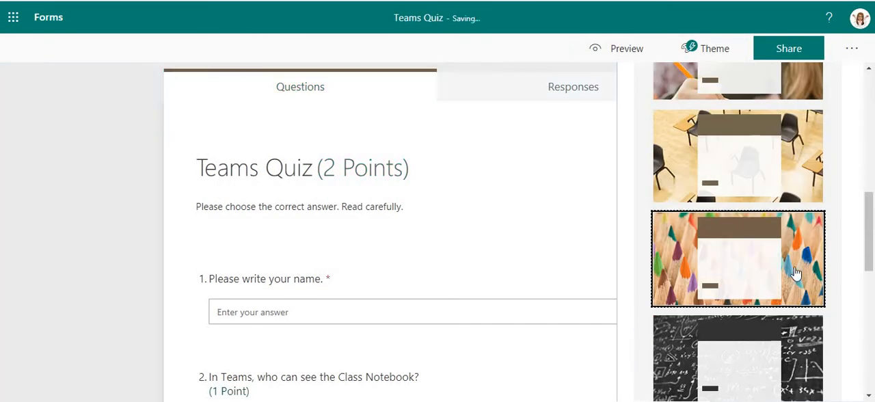
{"action": "scroll", "coordinate": [790, 224], "scroll_direction": "up", "scroll_amount": 2}
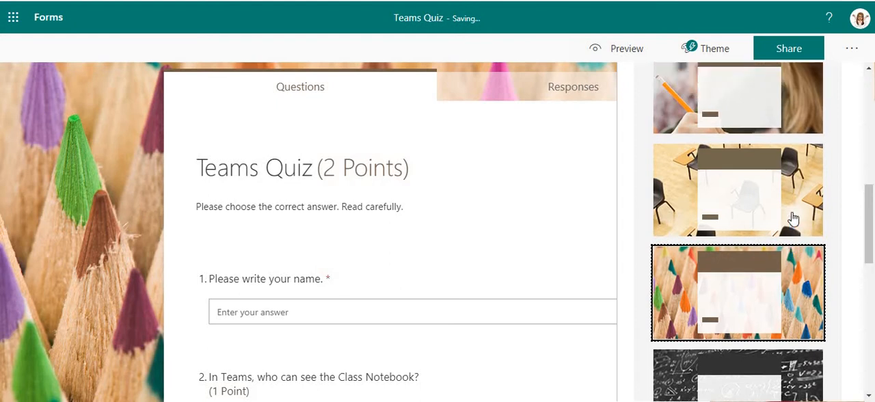
{"action": "scroll", "coordinate": [800, 273], "scroll_direction": "down", "scroll_amount": 10}
{"action": "scroll", "coordinate": [802, 296], "scroll_direction": "down", "scroll_amount": 1}
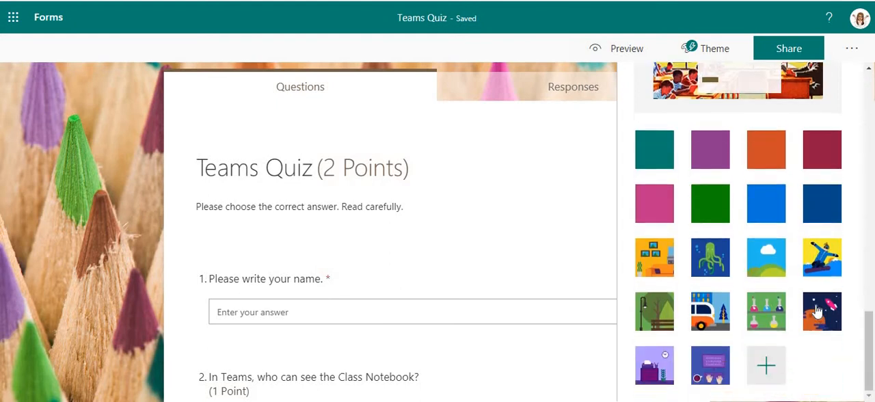
{"action": "scroll", "coordinate": [803, 287], "scroll_direction": "up", "scroll_amount": 15}
{"action": "scroll", "coordinate": [793, 301], "scroll_direction": "down", "scroll_amount": 10}
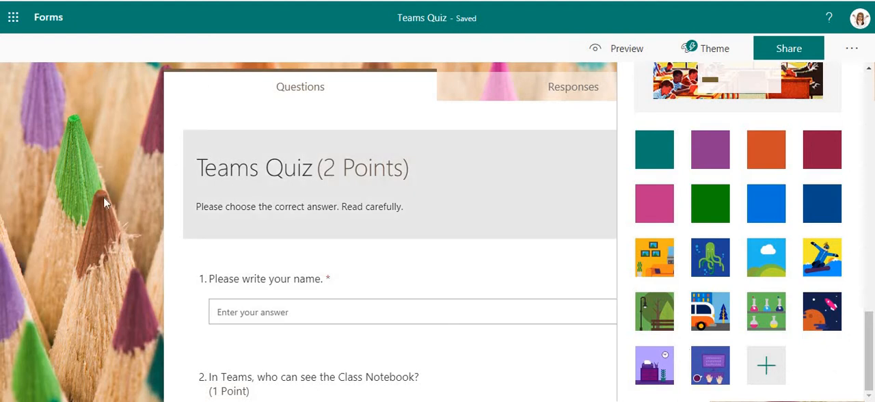
- Try the park and snowboarder themes, settling on the theme idea with a hand writing on paper
{"action": "left_click", "coordinate": [649, 316]}
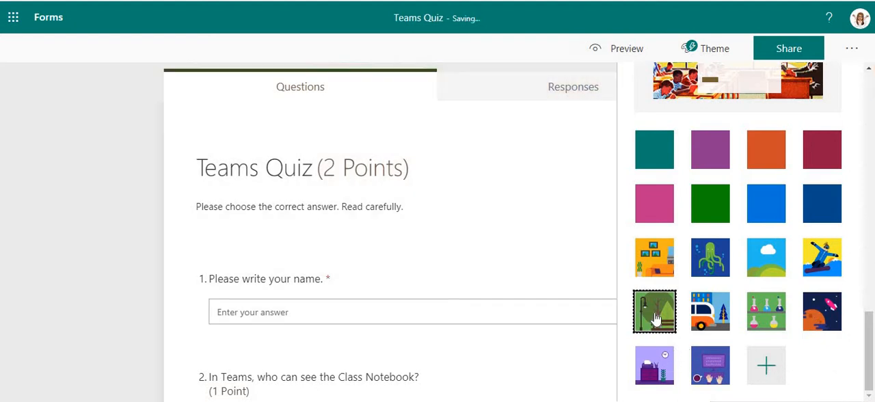
{"action": "left_click", "coordinate": [815, 253]}
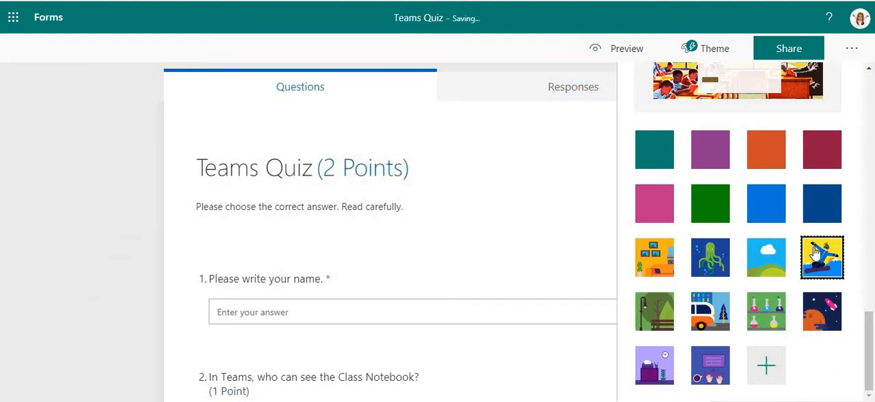
{"action": "scroll", "coordinate": [799, 130], "scroll_direction": "up", "scroll_amount": 10}
{"action": "left_click", "coordinate": [799, 130]}
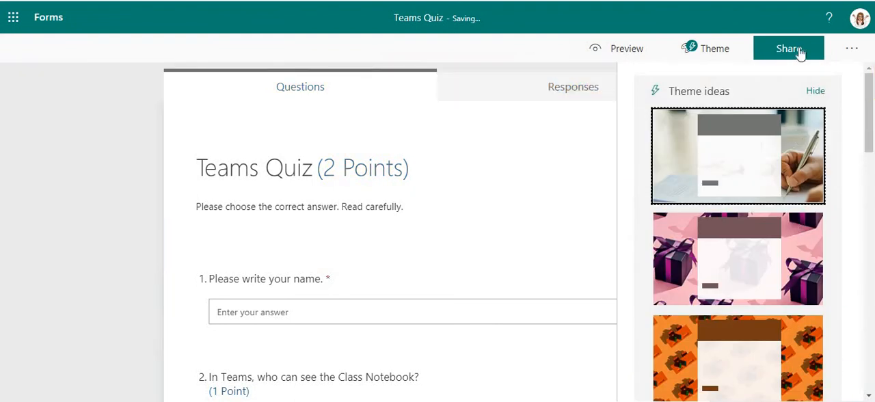
- Open the quiz settings and switch showing results automatically off and back on
{"action": "left_click", "coordinate": [848, 51]}
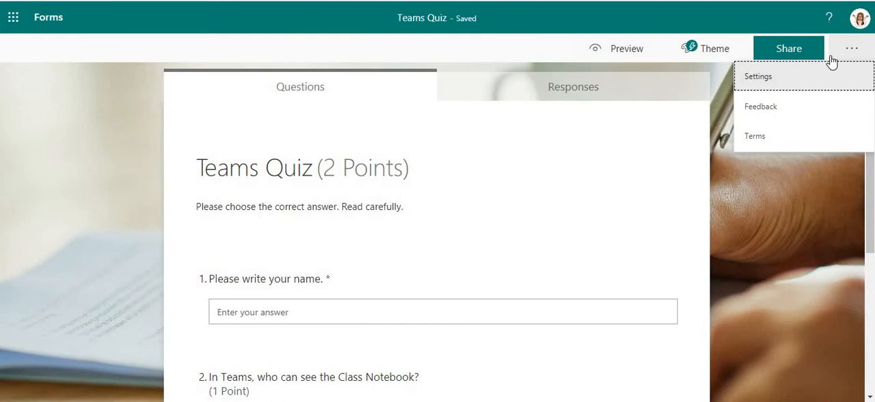
{"action": "left_click", "coordinate": [759, 78]}
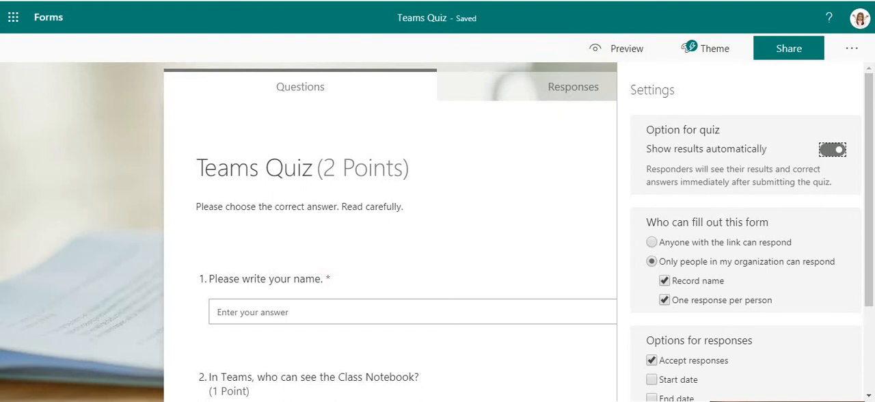
{"action": "left_click", "coordinate": [830, 152]}
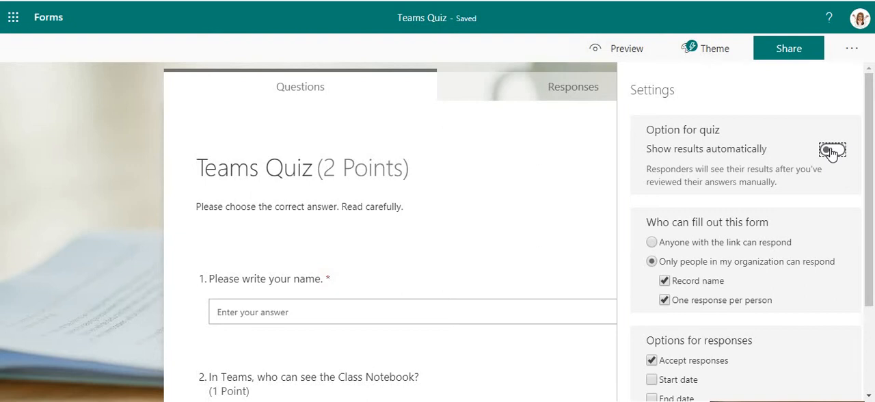
{"action": "left_click", "coordinate": [830, 151]}
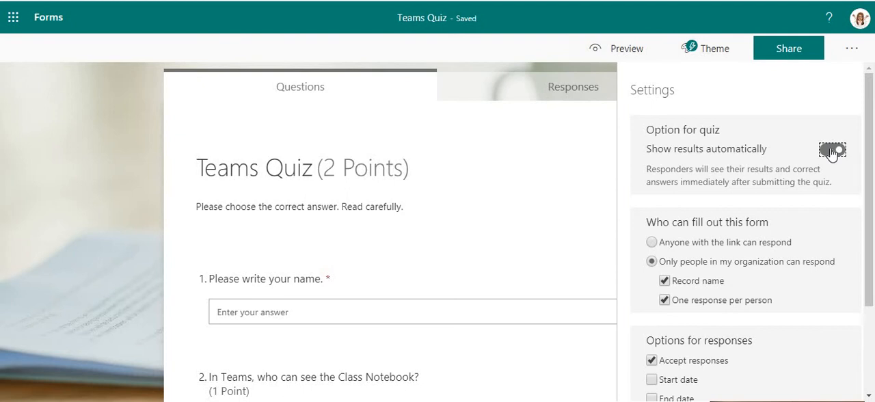
- Remove the limit of one response per person and close the quiz settings
{"action": "scroll", "coordinate": [699, 221], "scroll_direction": "down", "scroll_amount": 1}
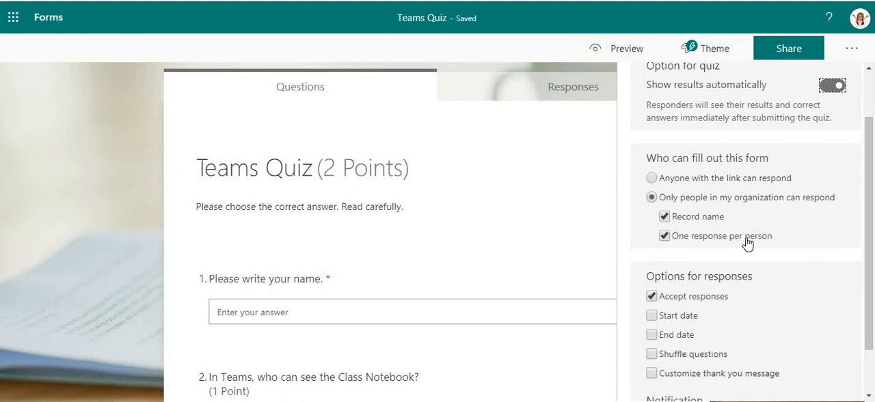
{"action": "left_click", "coordinate": [704, 244]}
{"action": "scroll", "coordinate": [746, 248], "scroll_direction": "down", "scroll_amount": 1}
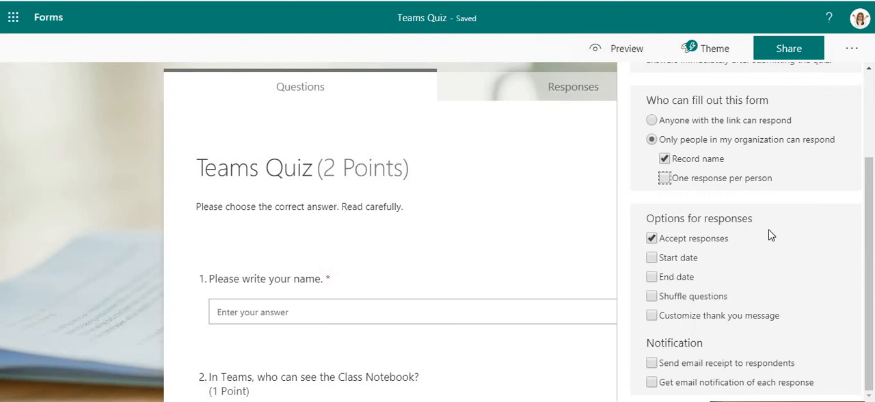
{"action": "scroll", "coordinate": [772, 233], "scroll_direction": "up", "scroll_amount": 3}
{"action": "left_click", "coordinate": [846, 50]}
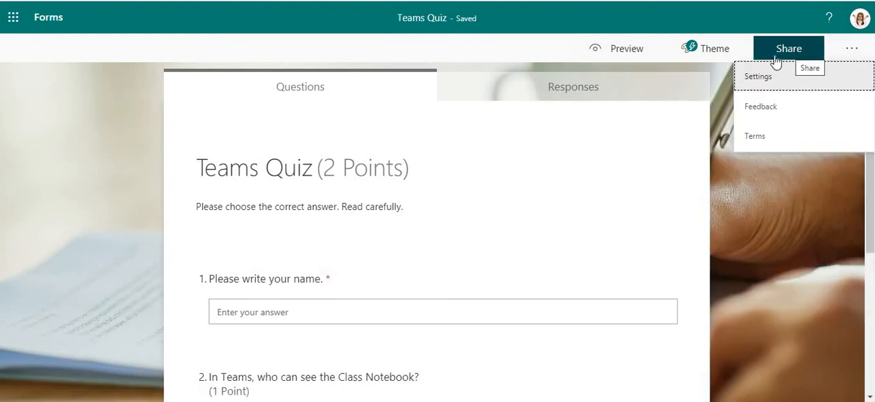
{"action": "left_click", "coordinate": [751, 219]}
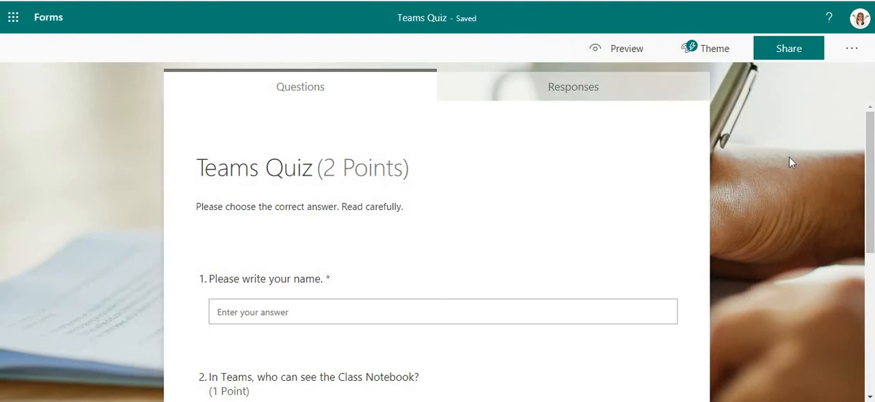
- Copy the quiz's sharing link that lets only people in the organization respond
{"action": "left_click", "coordinate": [796, 53]}
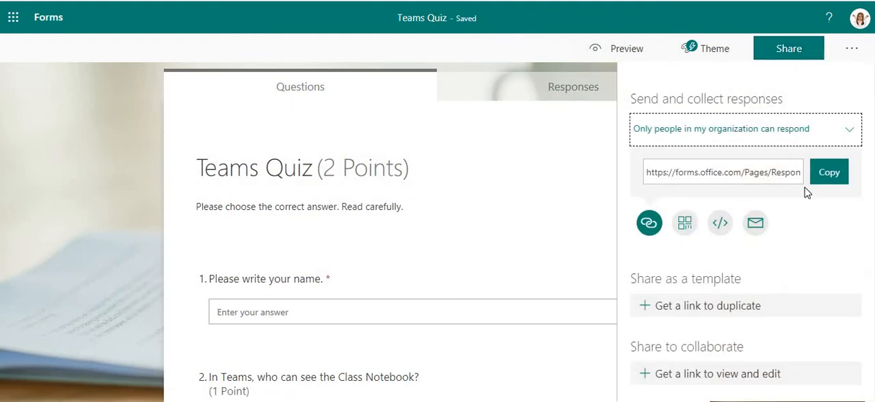
{"action": "left_click", "coordinate": [829, 172]}
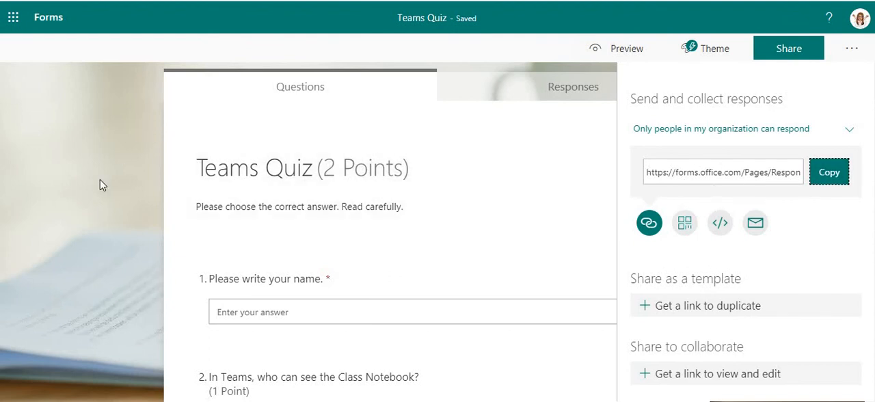
{"action": "left_click", "coordinate": [117, 185]}
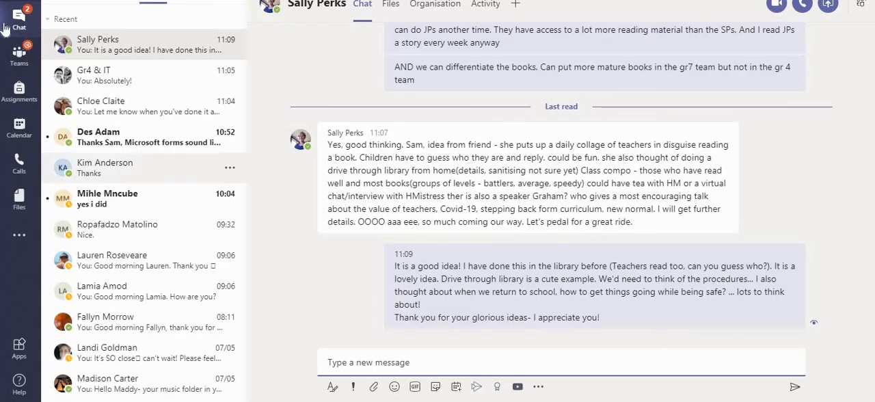
- In Microsoft Teams, open the assignments of the JNR-Grade04 class
{"action": "left_click", "coordinate": [20, 62]}
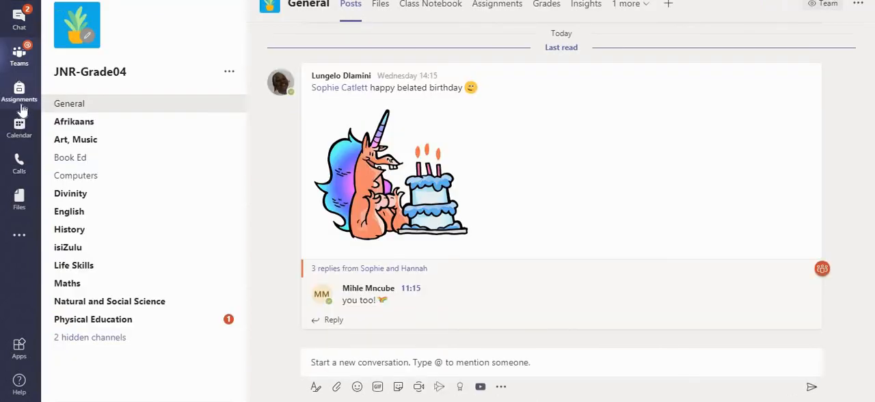
{"action": "left_click", "coordinate": [19, 111]}
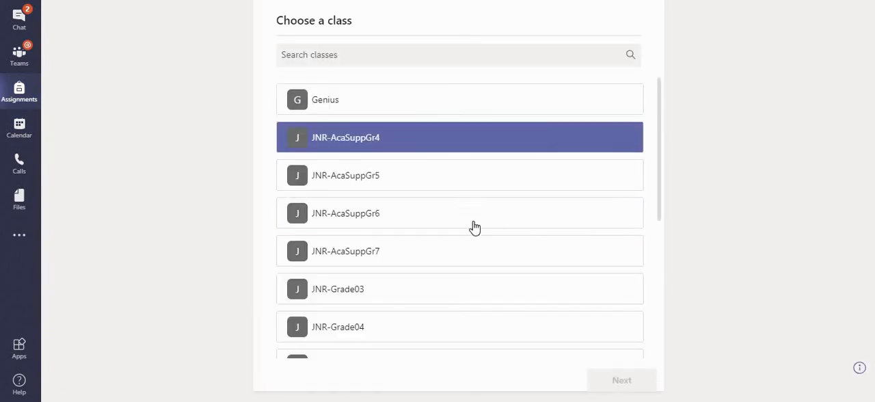
{"action": "scroll", "coordinate": [479, 246], "scroll_direction": "down", "scroll_amount": 3}
{"action": "scroll", "coordinate": [483, 264], "scroll_direction": "up", "scroll_amount": 2}
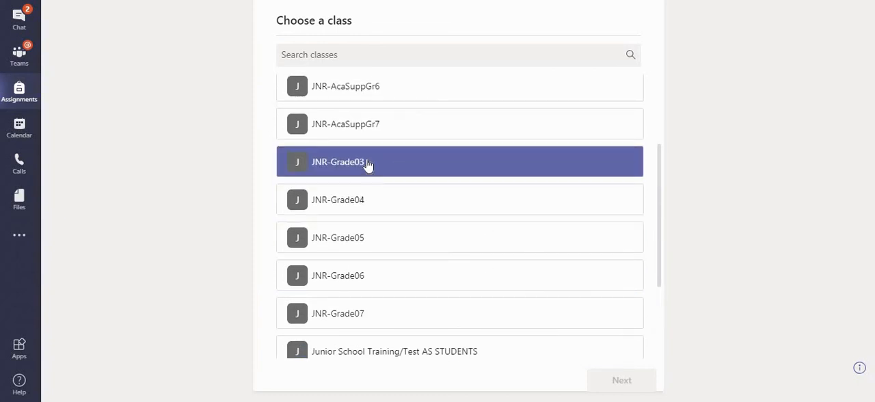
{"action": "left_click", "coordinate": [364, 214]}
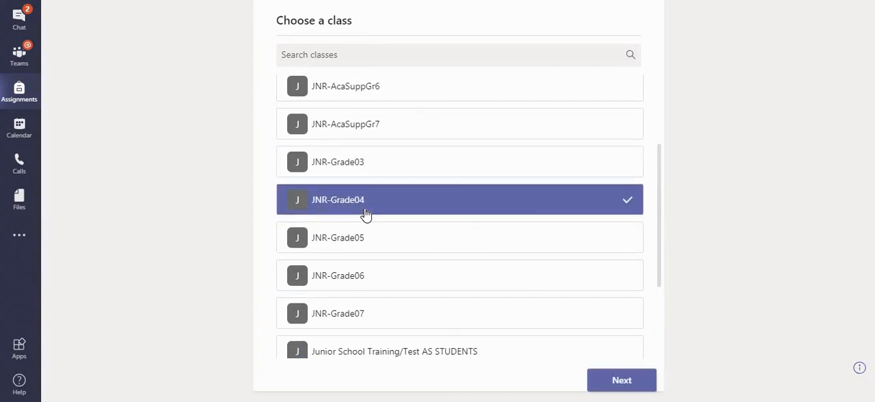
{"action": "left_click", "coordinate": [627, 382]}
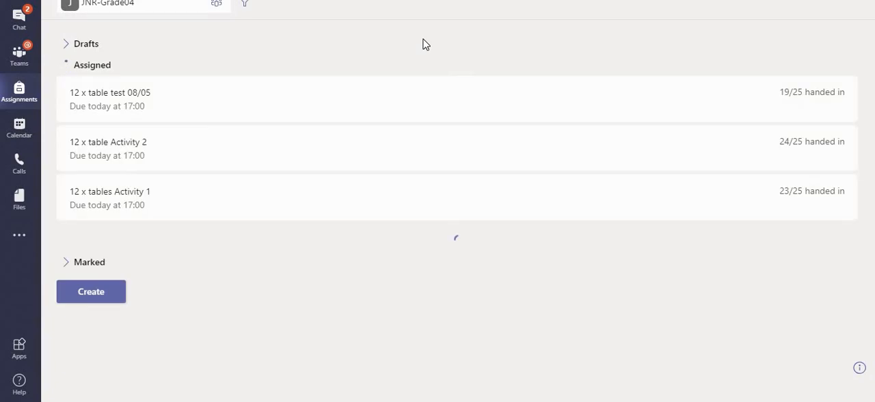
- Create a new quiz assignment for the class, using the Teams Quiz form
{"action": "left_click", "coordinate": [81, 341]}
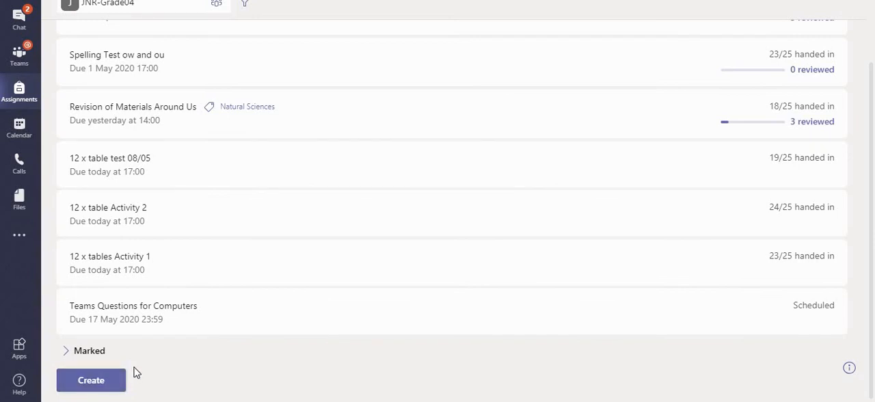
{"action": "scroll", "coordinate": [209, 341], "scroll_direction": "up", "scroll_amount": 1}
{"action": "scroll", "coordinate": [211, 340], "scroll_direction": "down", "scroll_amount": 1}
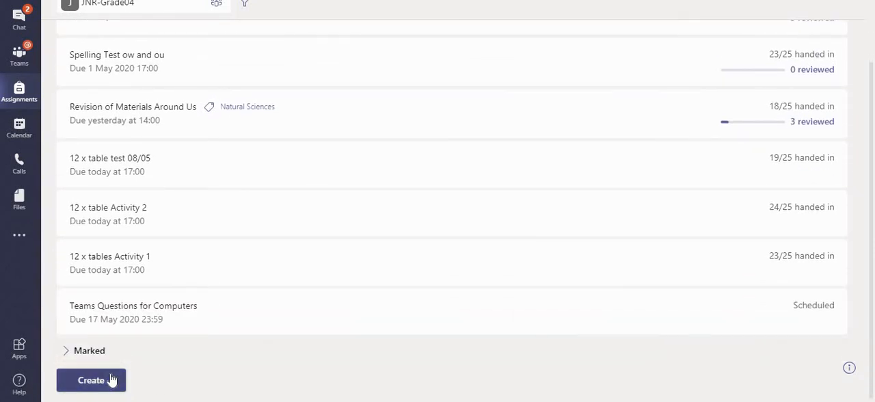
{"action": "left_click", "coordinate": [111, 380]}
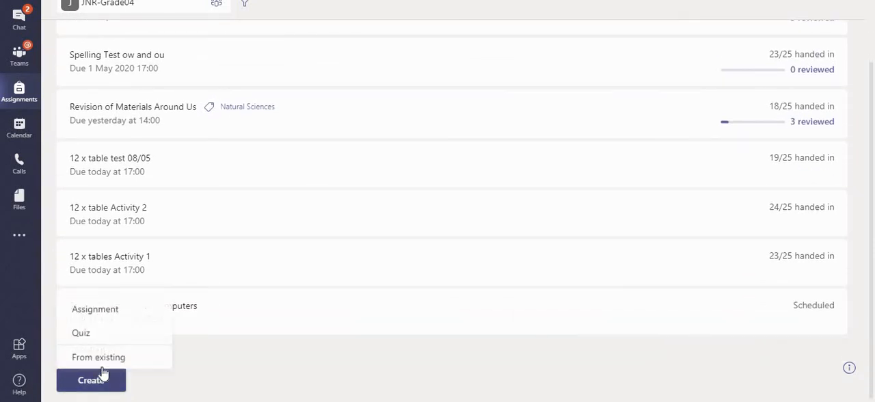
{"action": "left_click", "coordinate": [82, 333]}
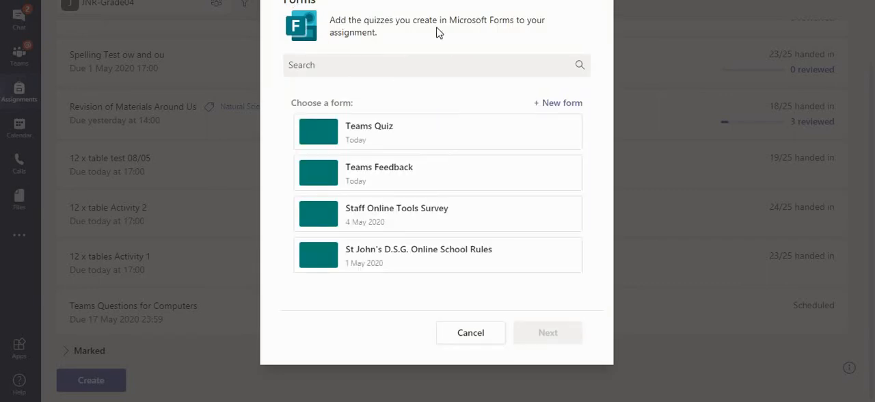
{"action": "left_click_drag", "start_coordinate": [596, 40], "coordinate": [584, 10]}
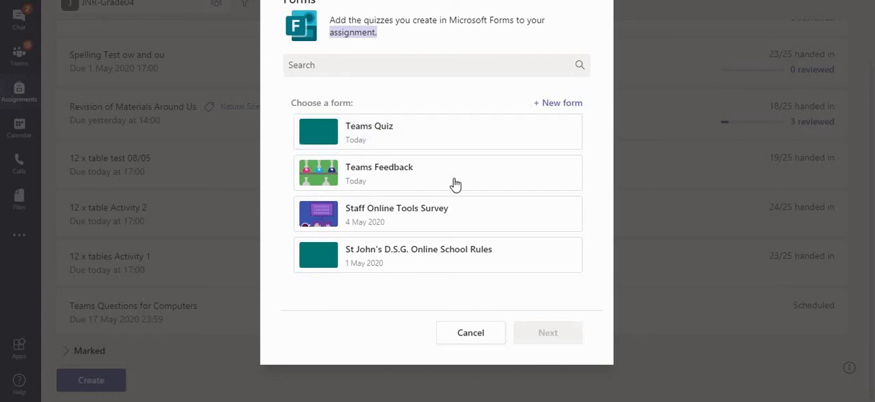
{"action": "left_click", "coordinate": [410, 144]}
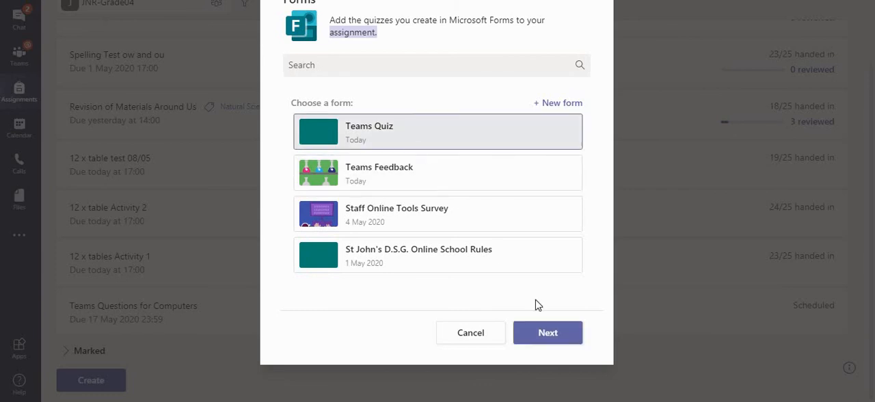
{"action": "left_click", "coordinate": [550, 332]}
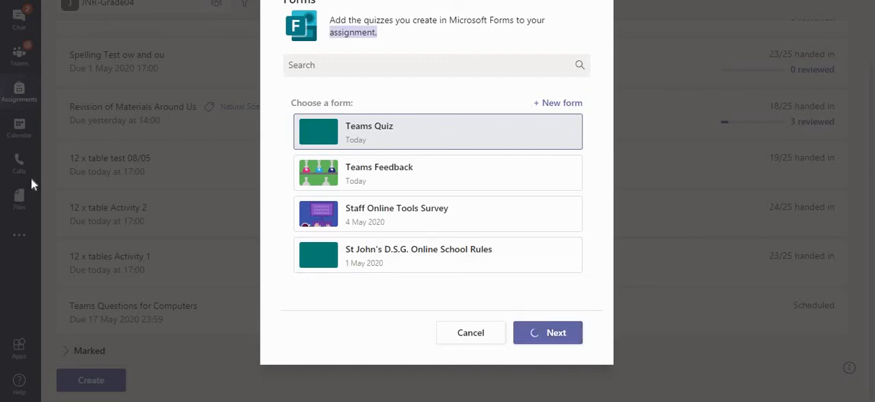